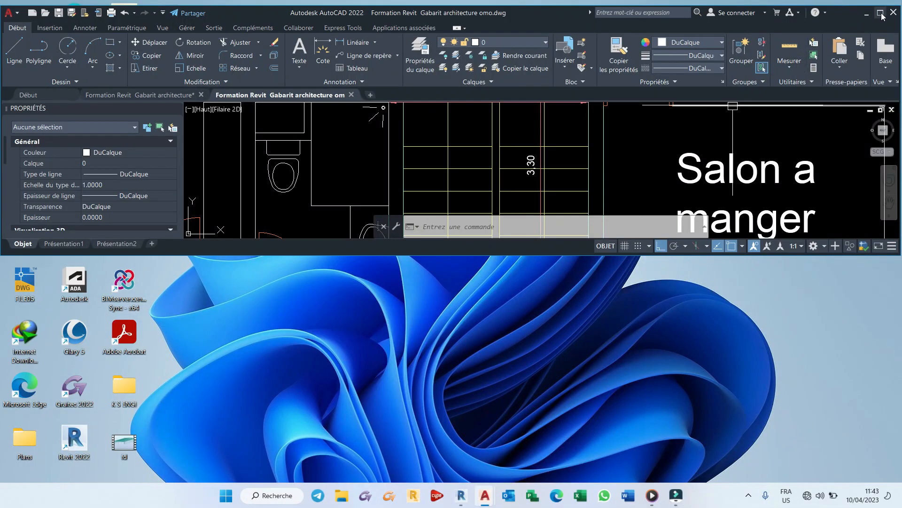
Maximize the drawing window and examine the villa's ground-floor plan, focusing on the stairwell and its dimensions
left_click(881, 13)
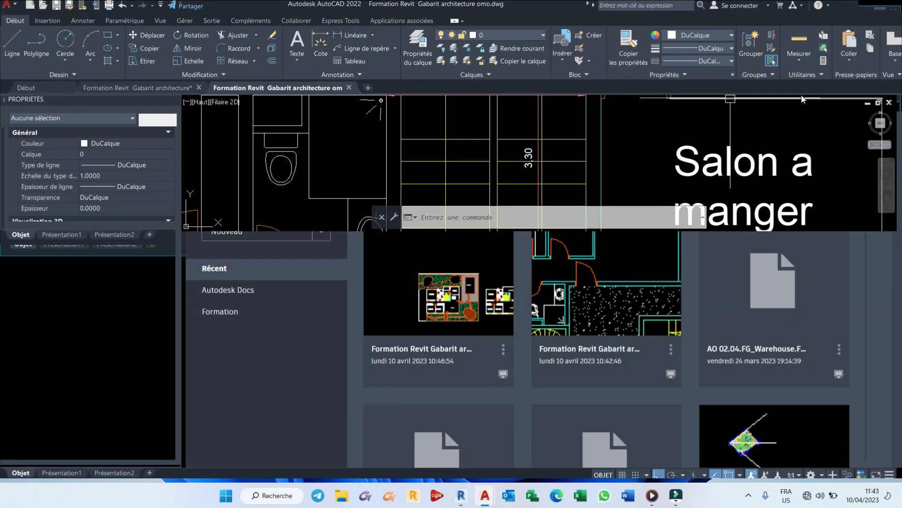
scroll(486, 229, "down", 8)
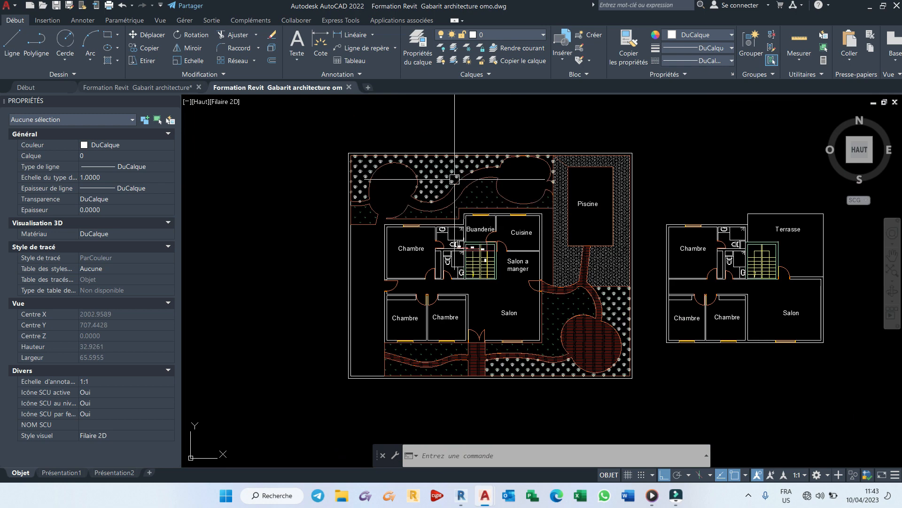
scroll(493, 366, "up", 2)
scroll(401, 369, "down", 2)
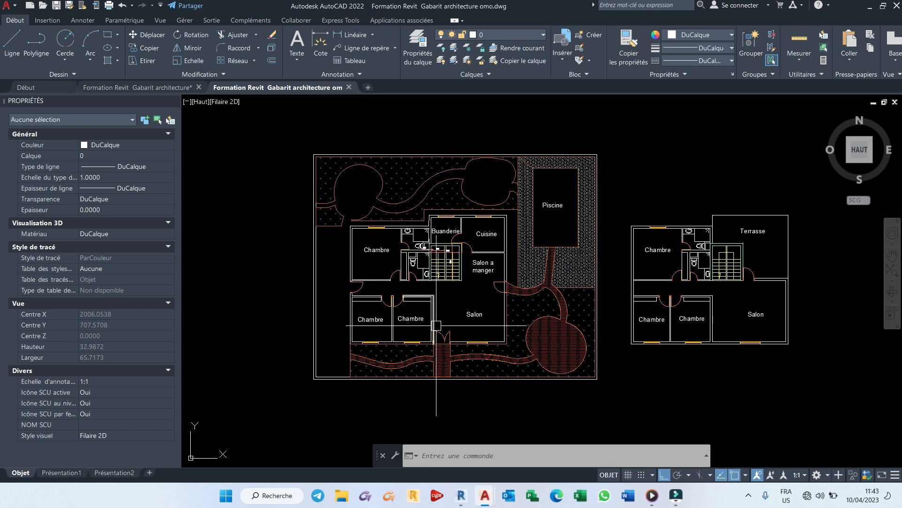
scroll(472, 266, "up", 2)
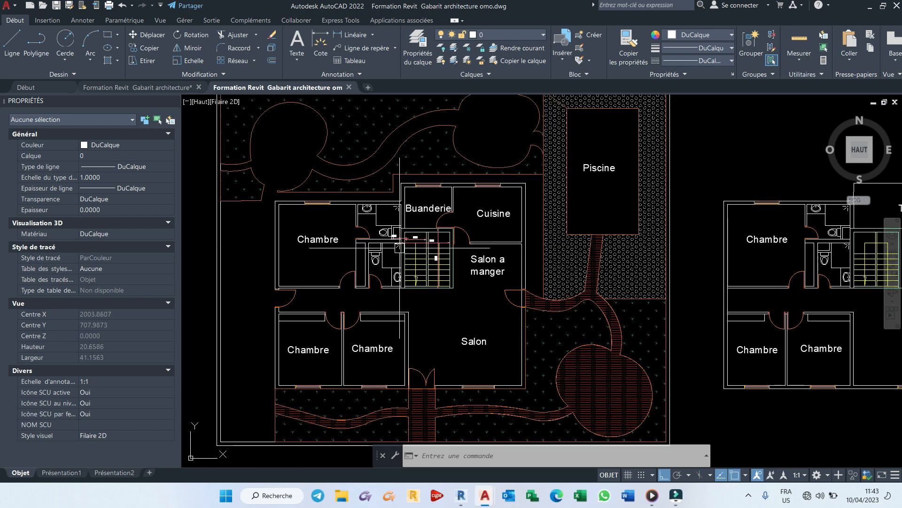
scroll(378, 219, "up", 2)
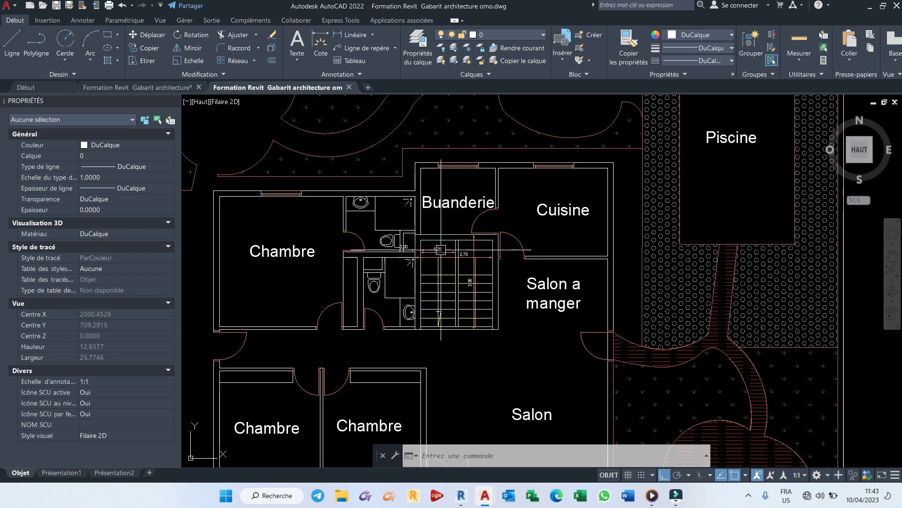
scroll(453, 275, "up", 3)
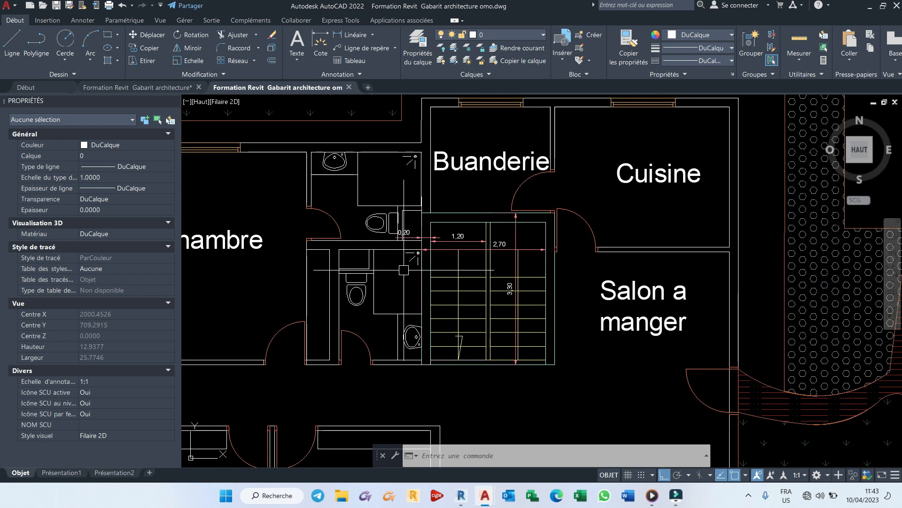
scroll(598, 327, "up", 2)
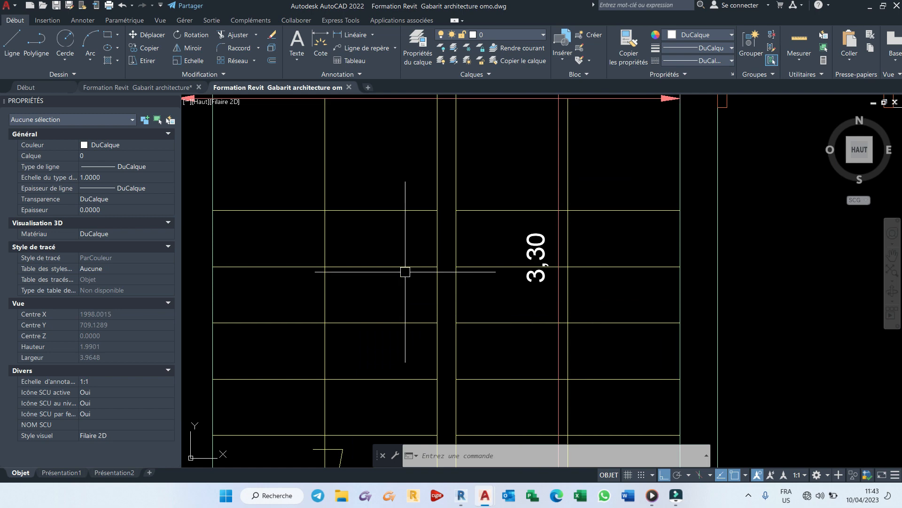
scroll(403, 266, "down", 3)
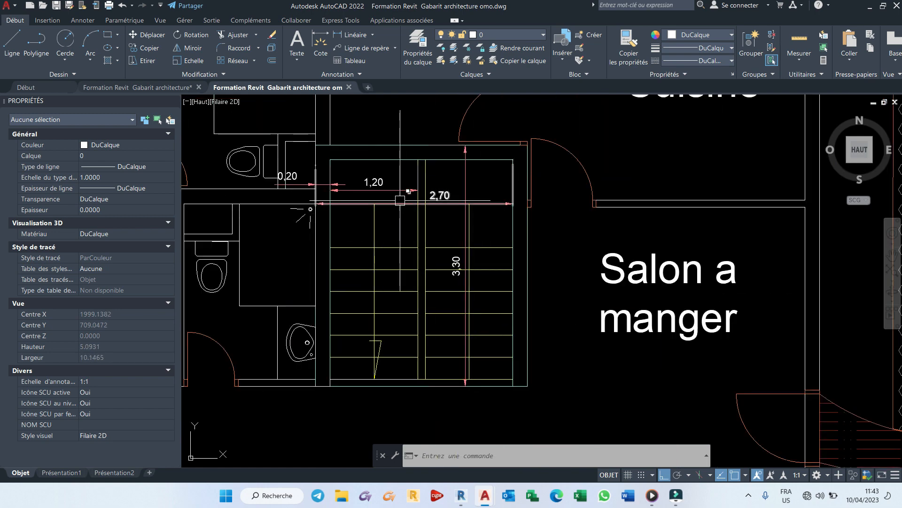
Stretch the 2,70 dimension across the stairwell so its left end sits on the inner face of the wall
left_click(435, 204)
left_click(440, 204)
scroll(435, 211, "up", 3)
scroll(437, 207, "down", 3)
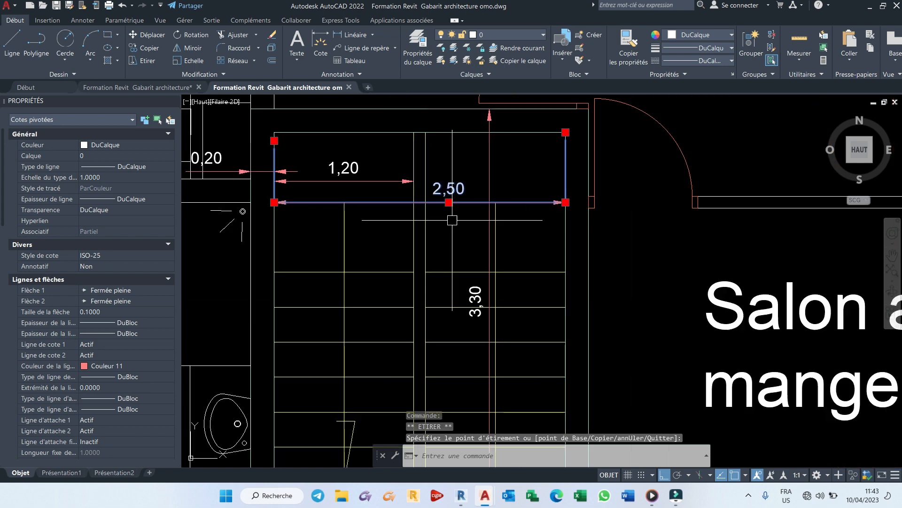
key("Escape")
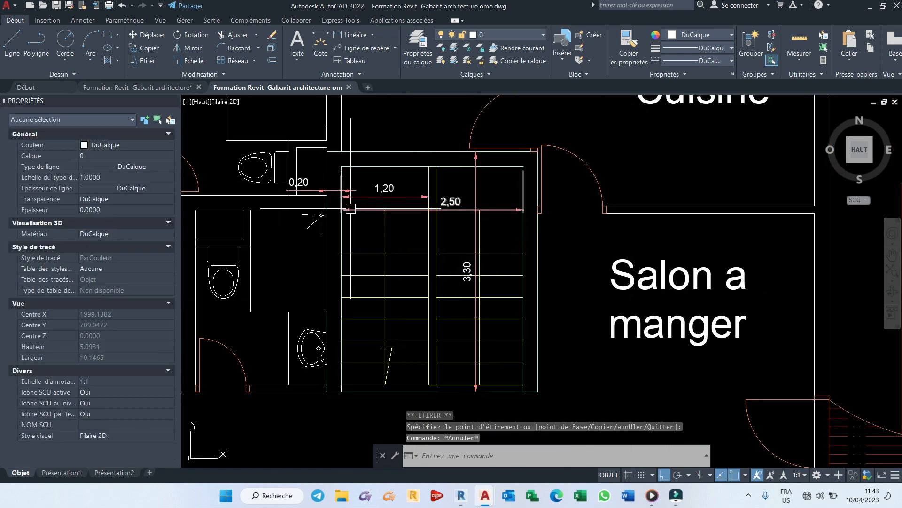
Examine the stairwell's wall thickness, flight width, inner width and length dimensions, along with the rooms around it
scroll(410, 186, "up", 4)
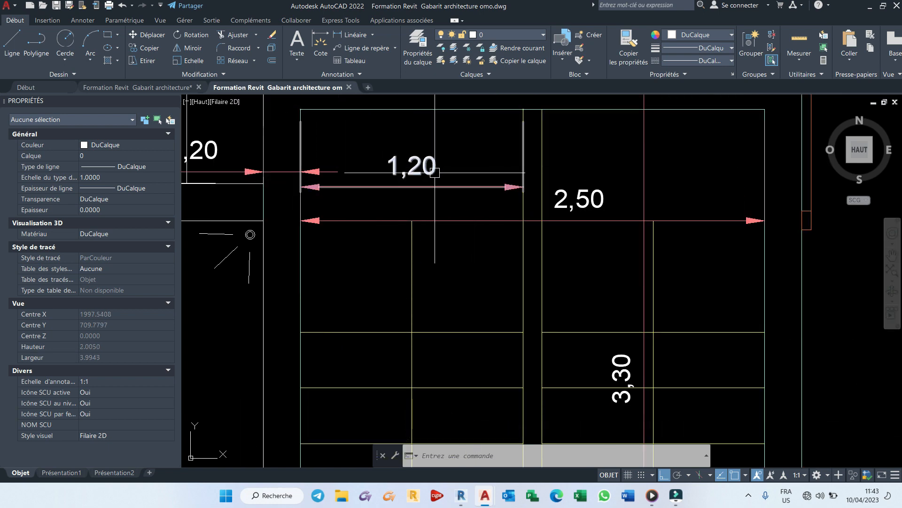
scroll(465, 171, "down", 6)
scroll(288, 269, "down", 4)
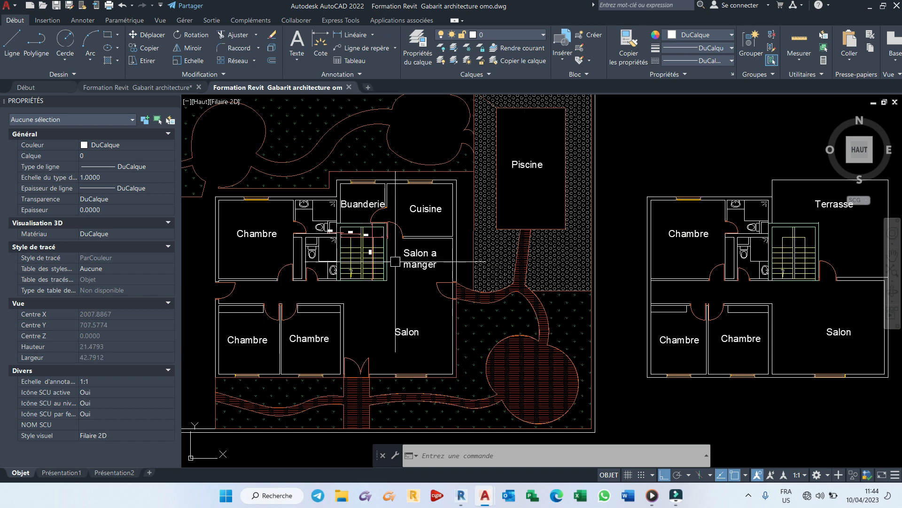
scroll(396, 258, "down", 2)
scroll(285, 310, "up", 6)
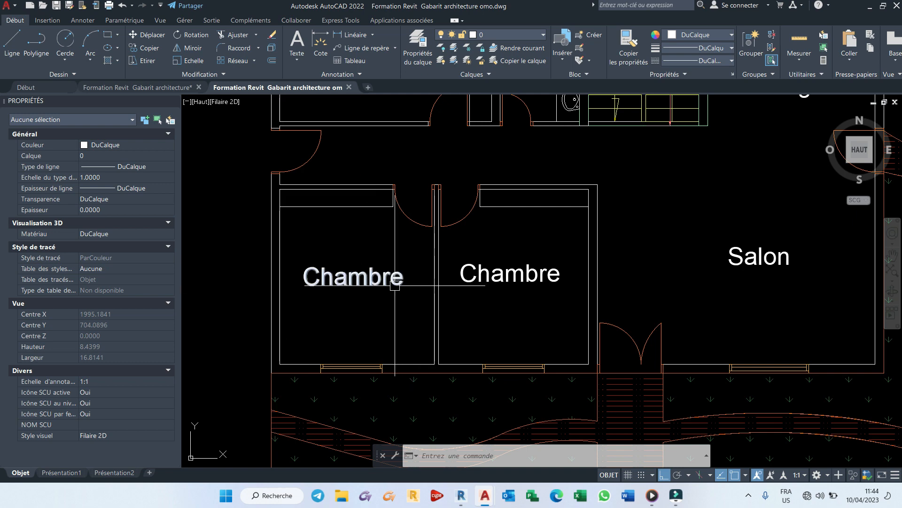
scroll(400, 203, "down", 6)
scroll(401, 203, "up", 12)
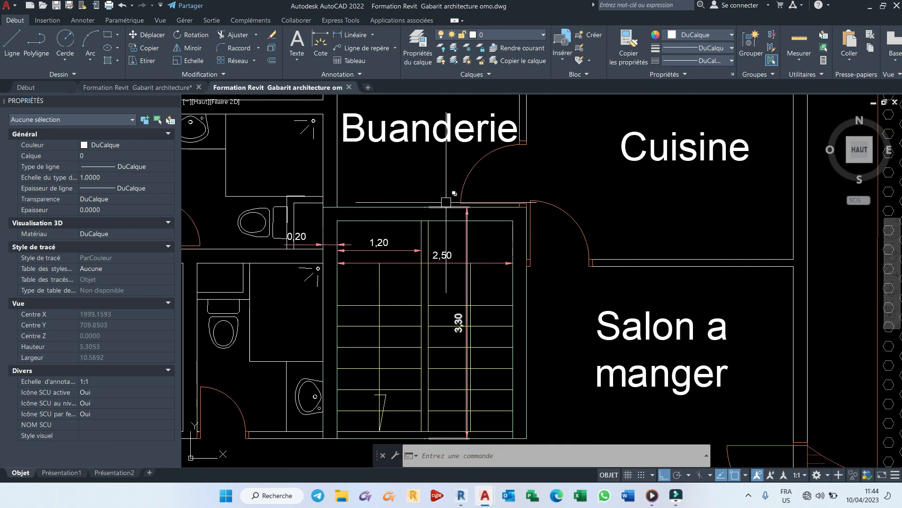
scroll(401, 203, "down", 5)
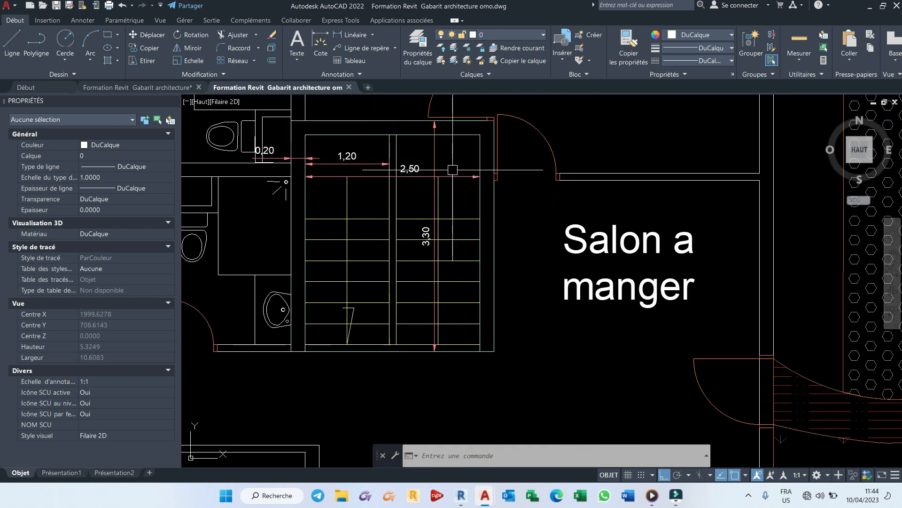
scroll(386, 188, "up", 5)
scroll(454, 183, "down", 2)
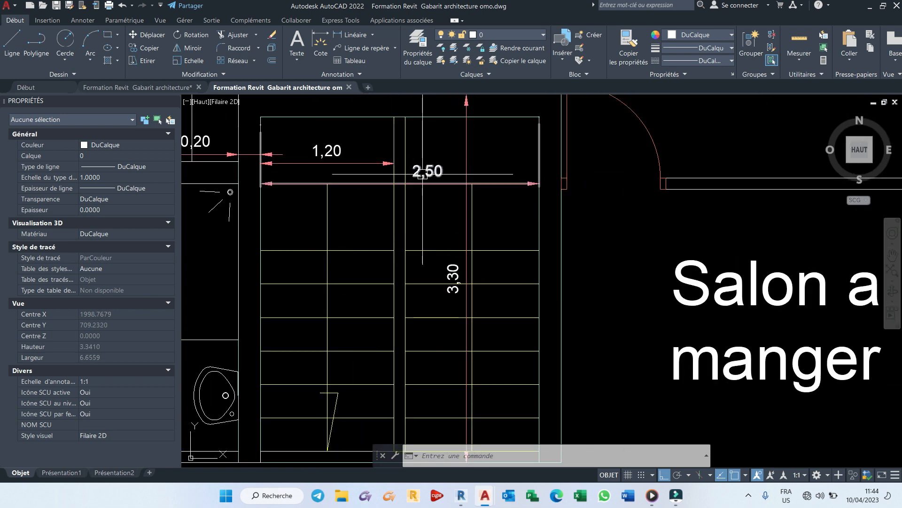
Switch to Revit and start a new stair at the stairwell in the Fondation floor plan
mouse_move(463, 503)
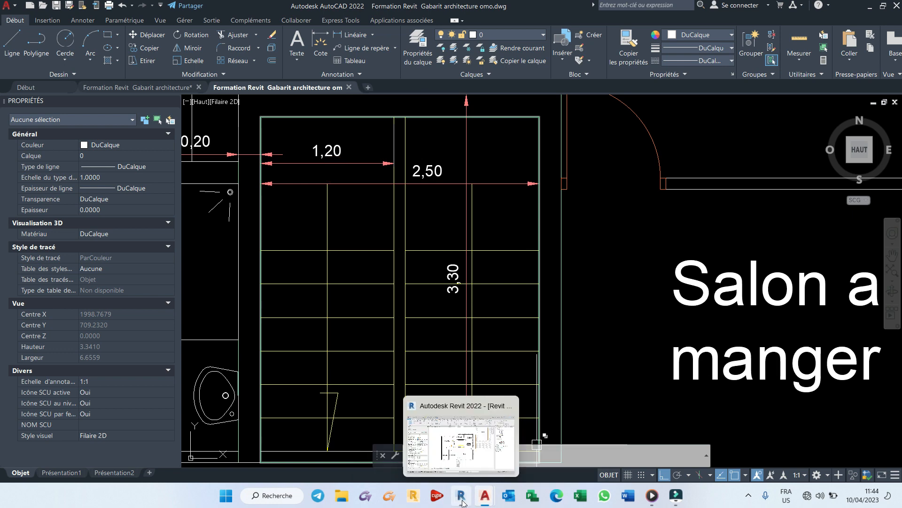
left_click(463, 501)
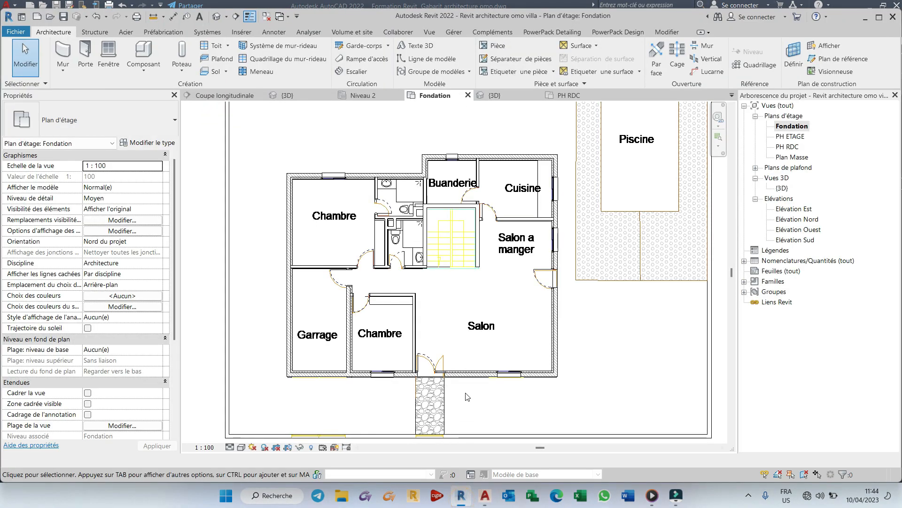
scroll(461, 325, "up", 1)
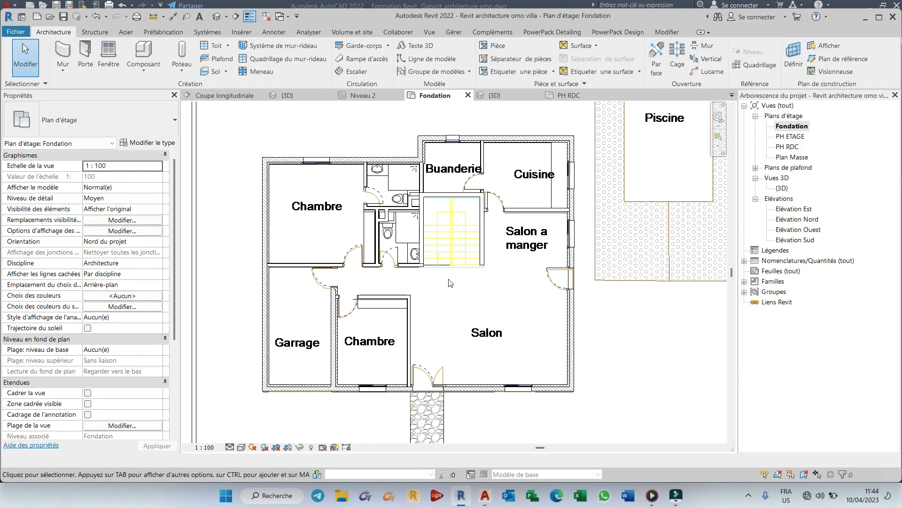
scroll(398, 359, "up", 1)
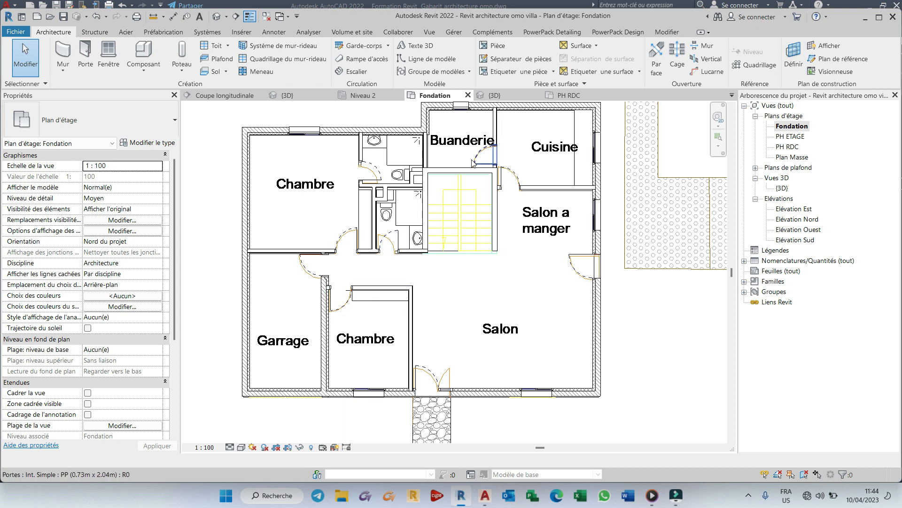
scroll(473, 160, "up", 1)
scroll(517, 163, "up", 1)
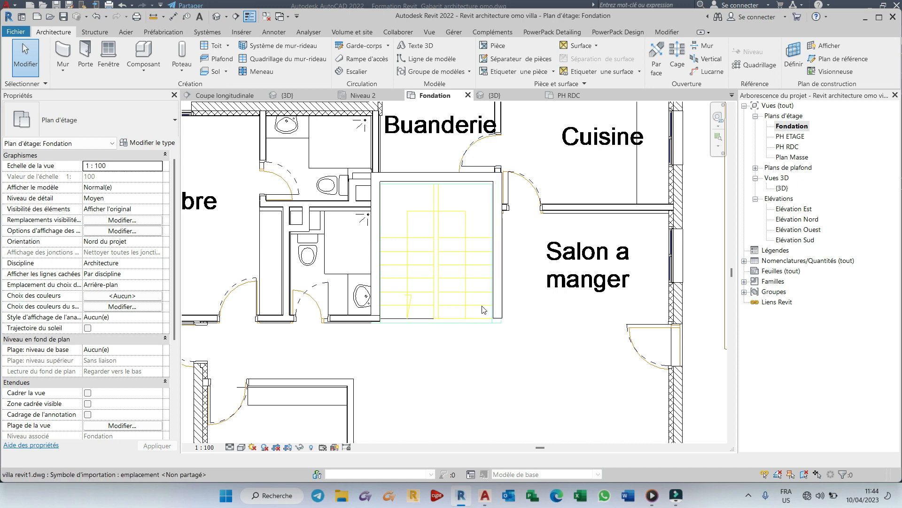
scroll(419, 190, "up", 2)
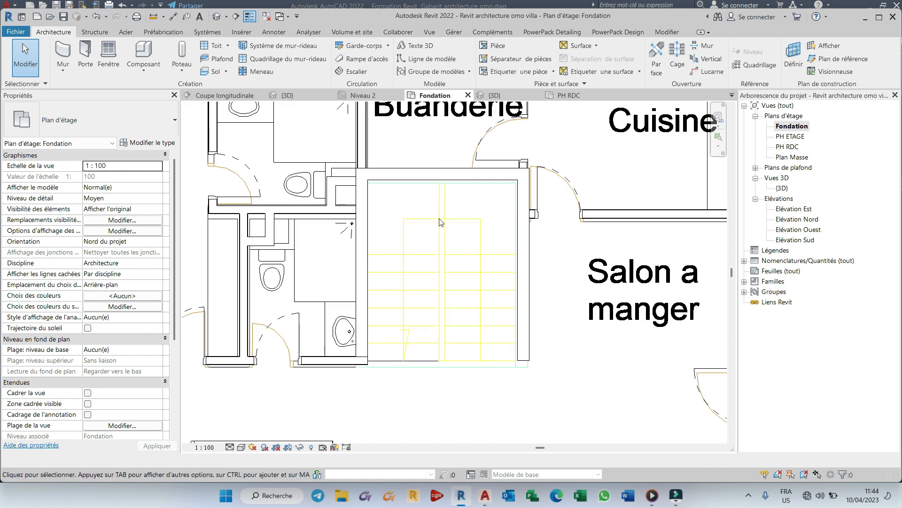
scroll(437, 284, "down", 2)
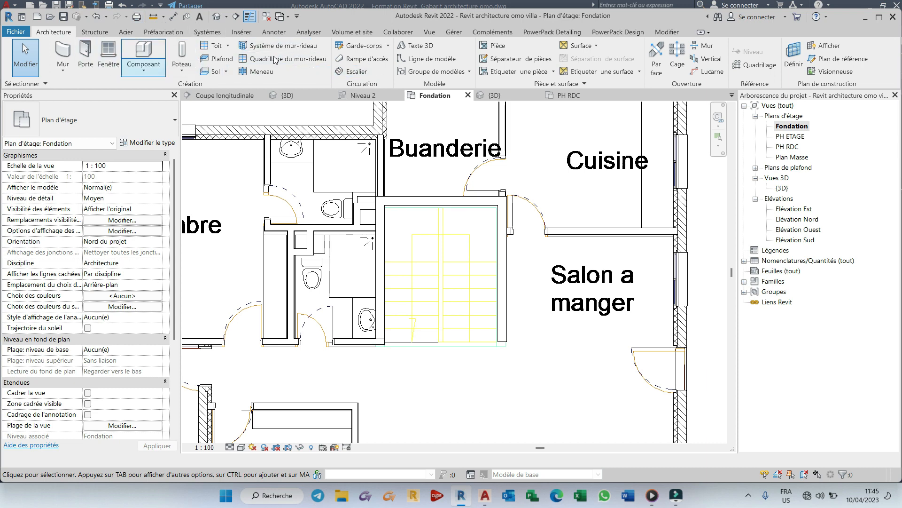
left_click(357, 72)
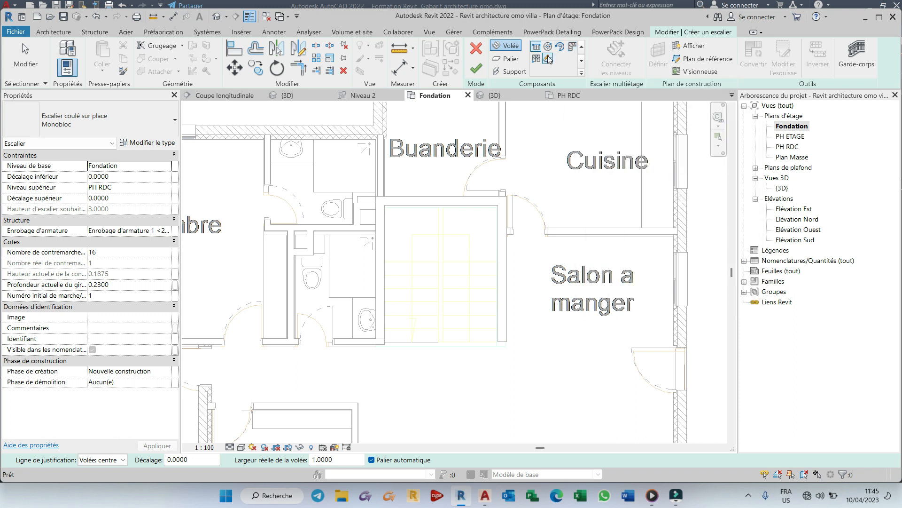
scroll(672, 282, "up", 2)
scroll(328, 301, "down", 1)
scroll(328, 301, "down", 1)
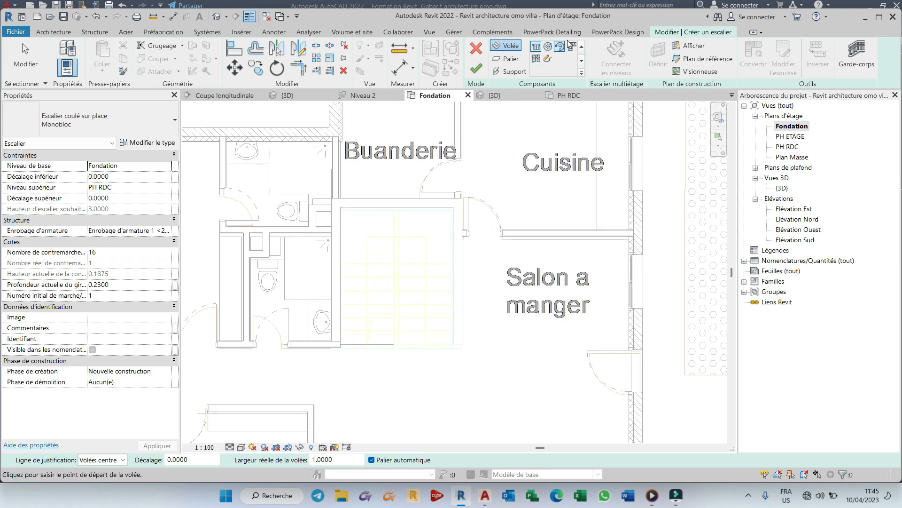
scroll(414, 294, "up", 2)
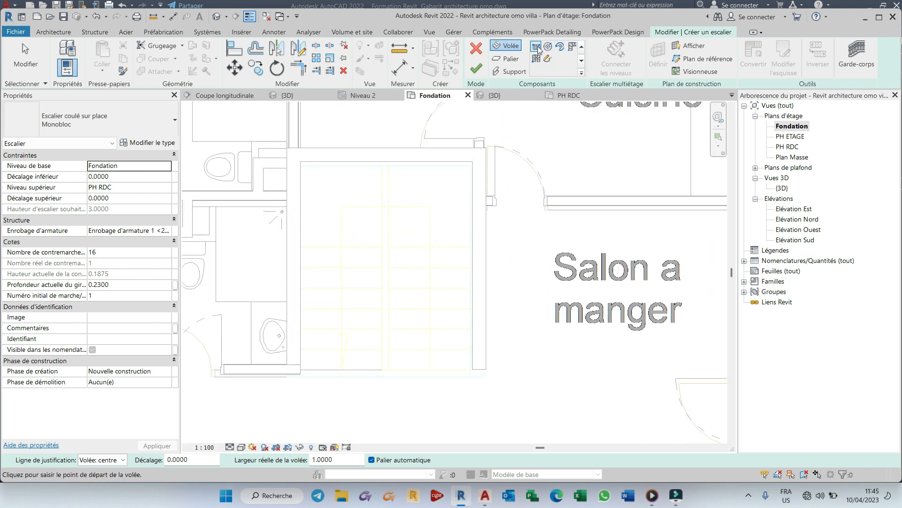
left_click(430, 205)
scroll(414, 381, "up", 2)
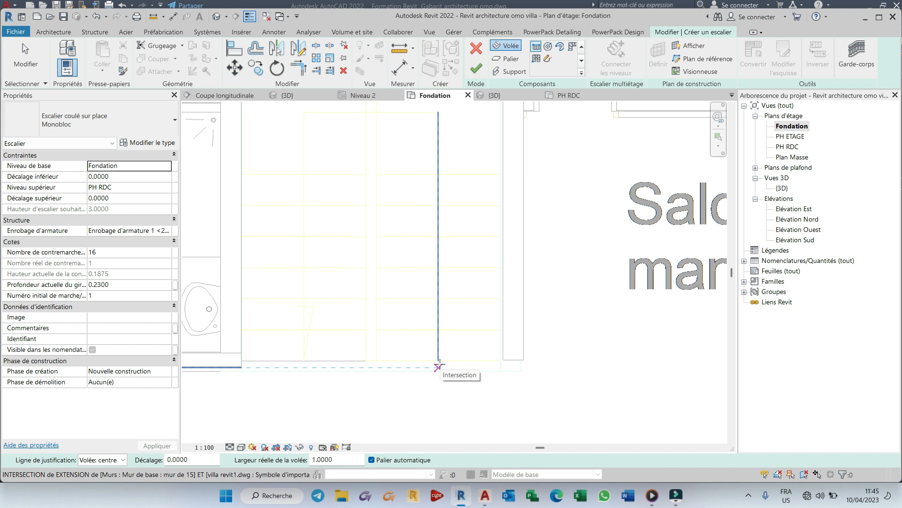
key("Escape")
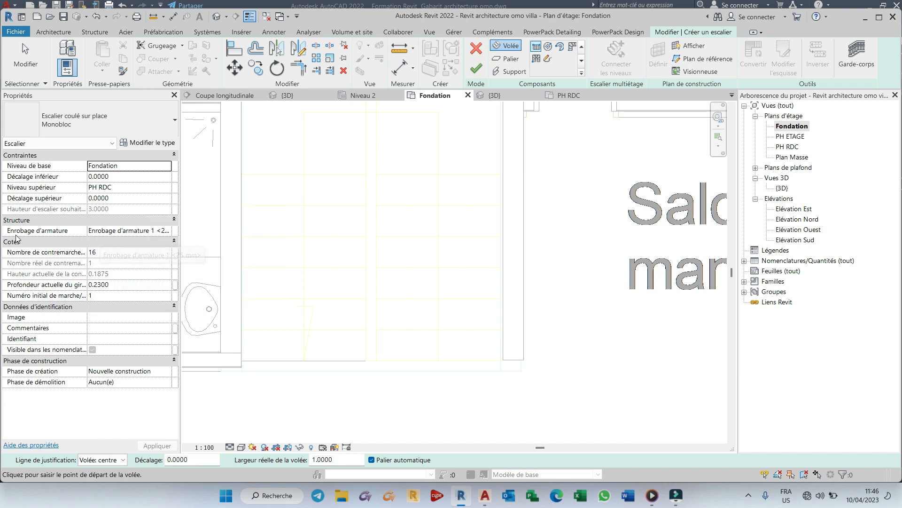
Review the new stair's reinforcement cover options and its starting tread/riser number
left_click(158, 231)
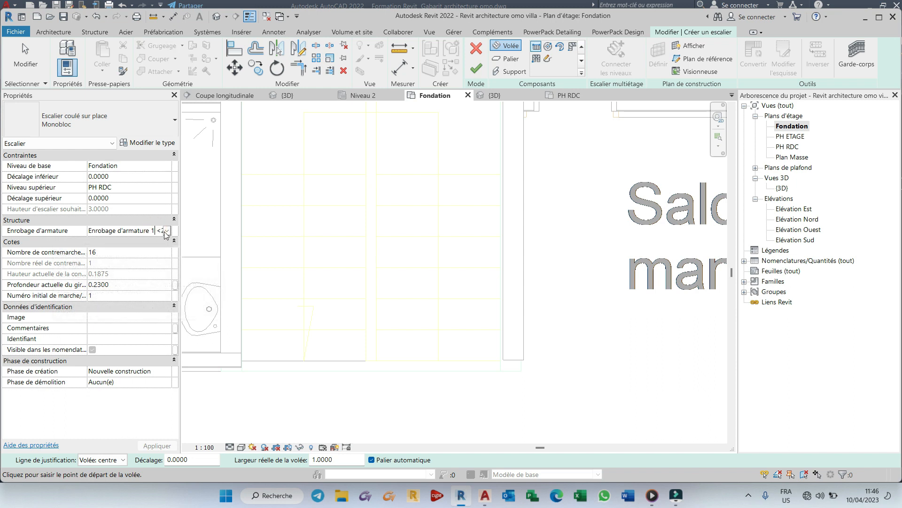
left_click(167, 230)
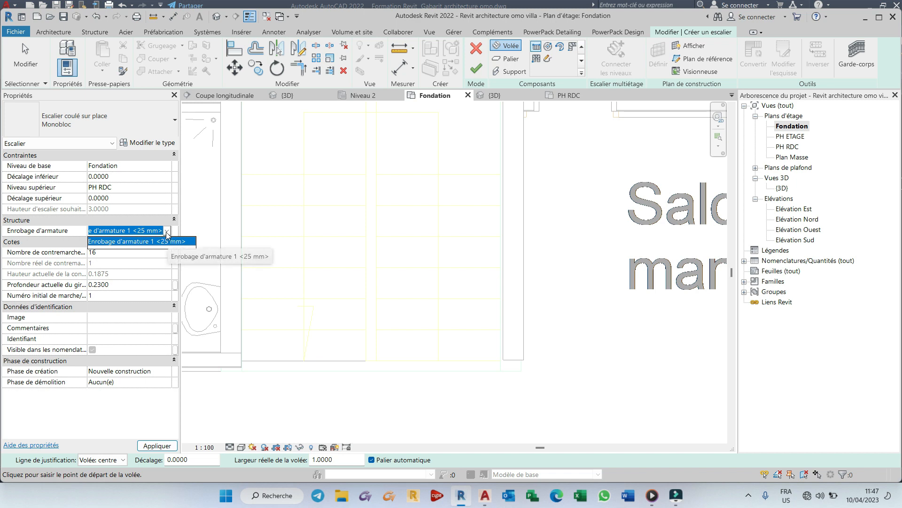
left_click(144, 239)
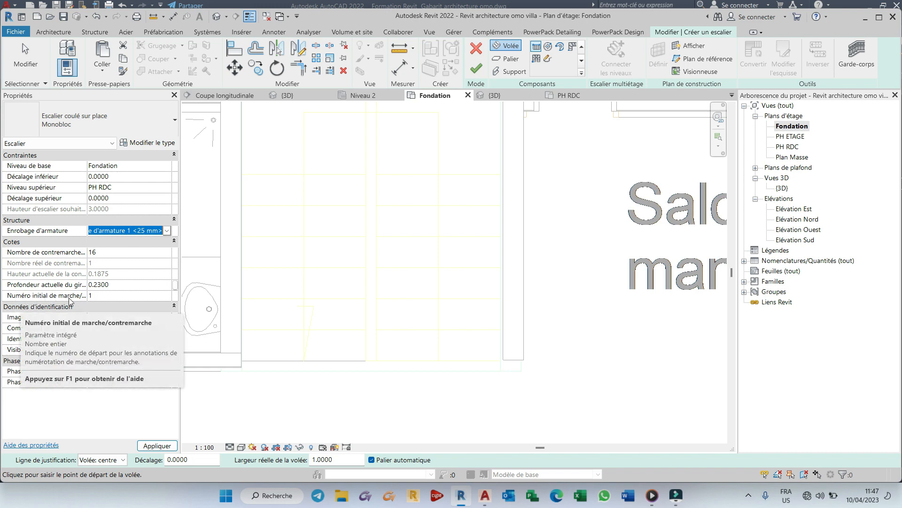
left_click(103, 296)
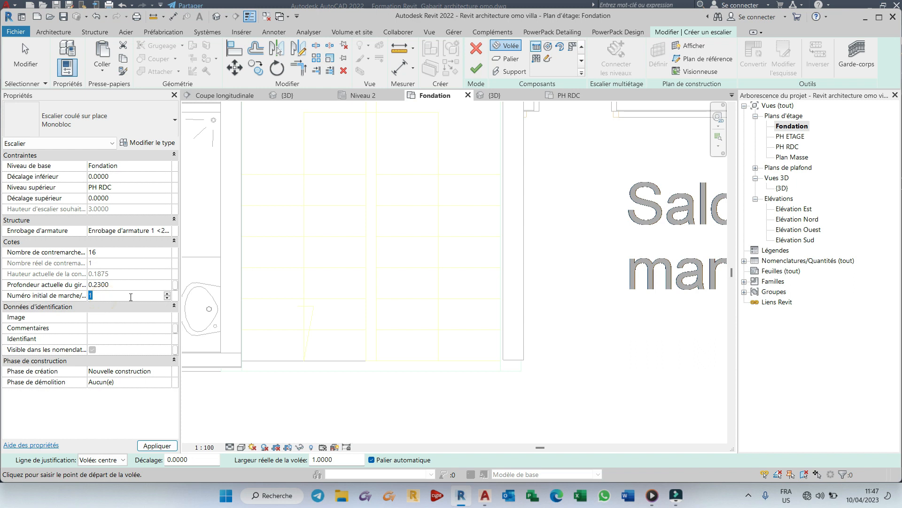
left_click(168, 294)
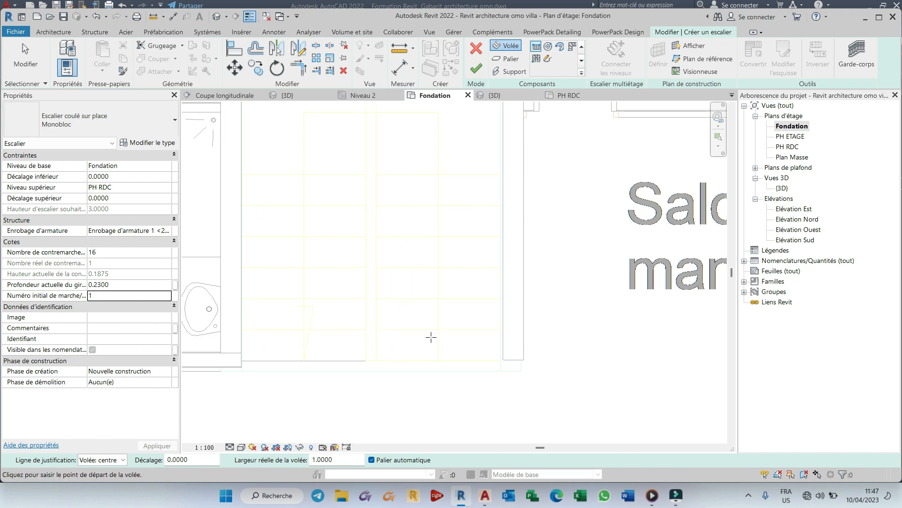
Draw a U-shaped stair along the imported plan's flight centrelines: 11 risers up the right-hand side, an automatic landing, and 5 risers back down
left_click(439, 360)
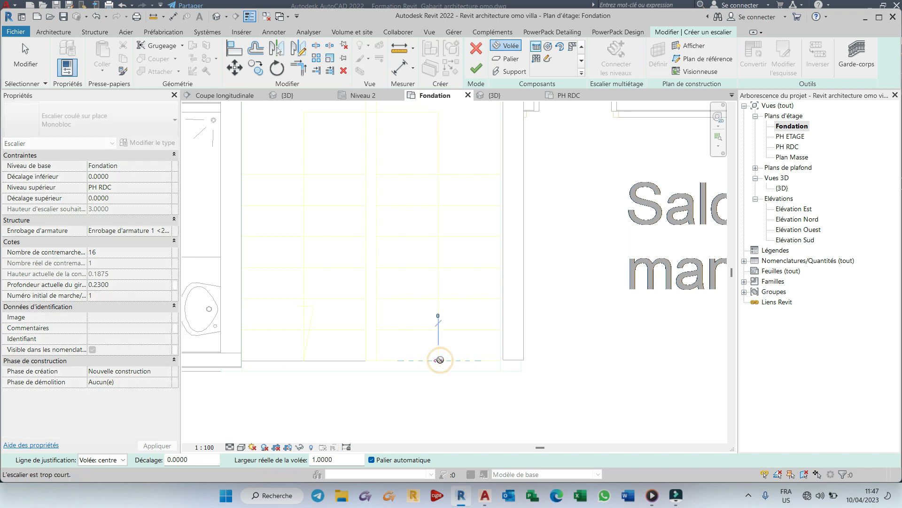
scroll(439, 360, "down", 1)
scroll(438, 360, "down", 1)
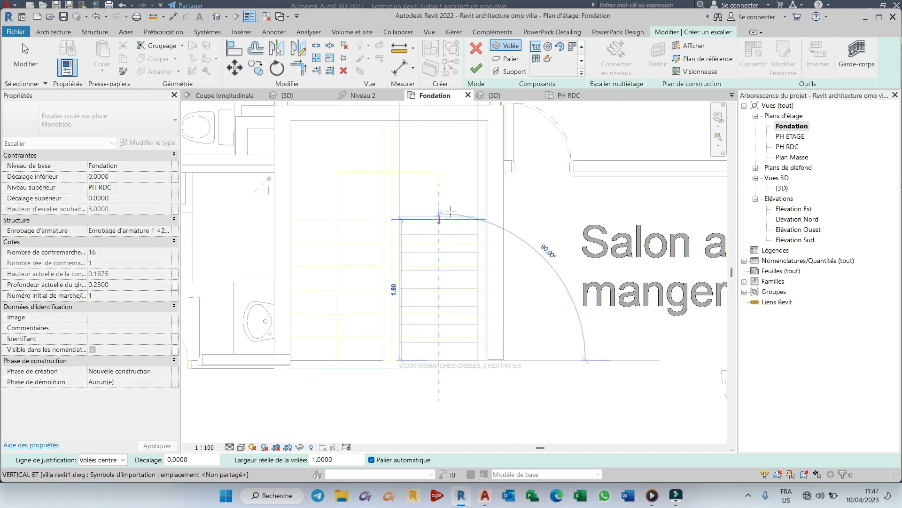
left_click(439, 171)
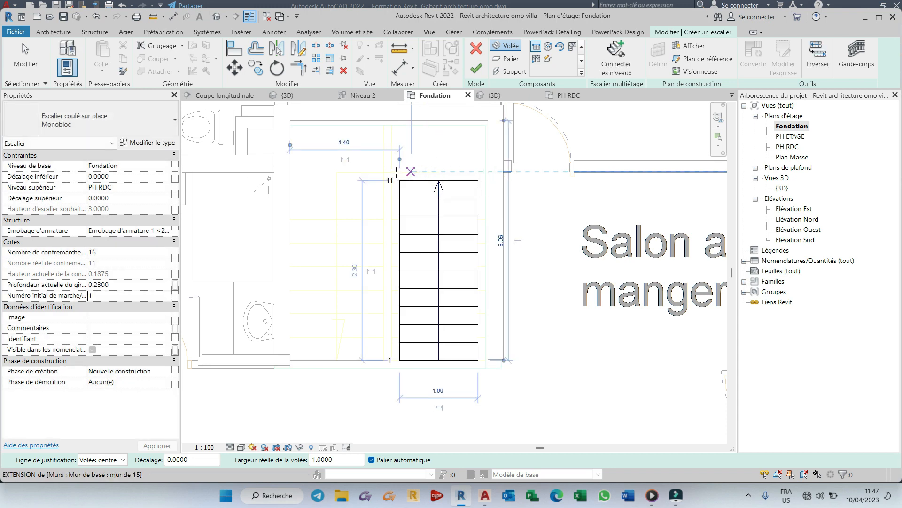
left_click(337, 172)
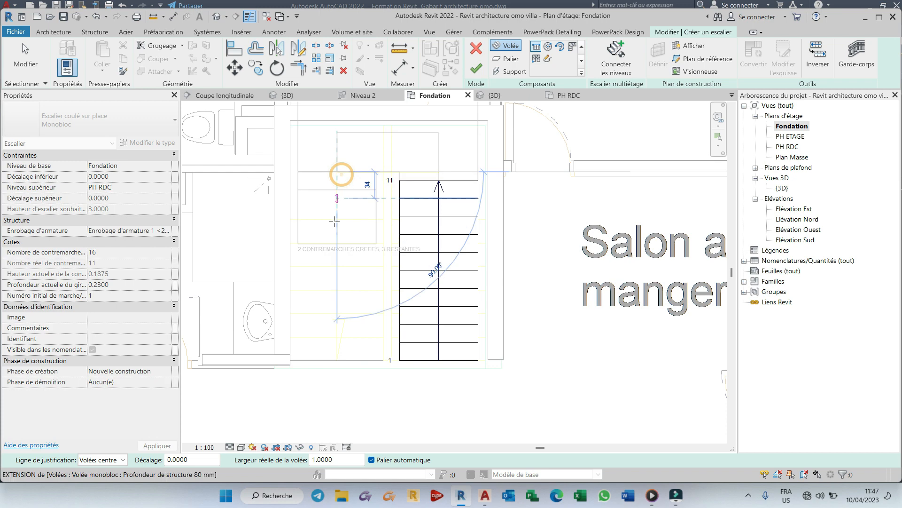
left_click(337, 362)
scroll(343, 385, "down", 2)
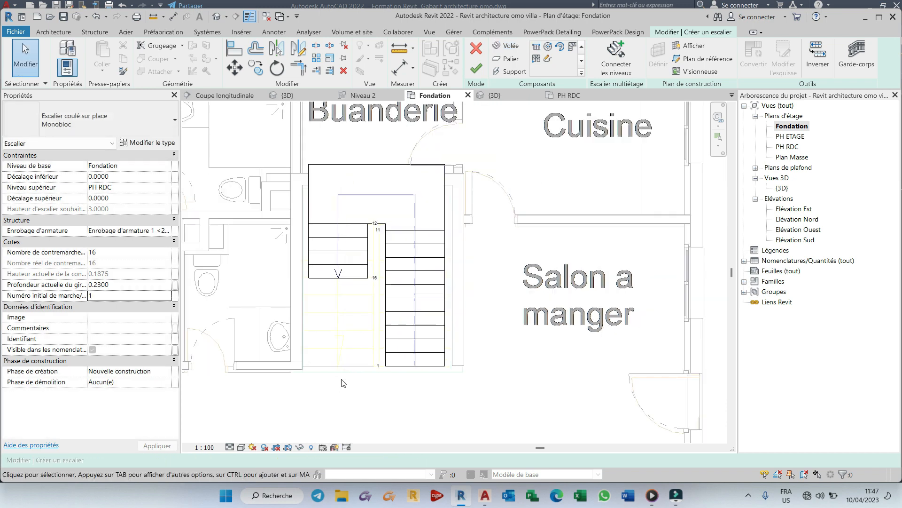
Select the 11-riser flight and check the flight width dimension on the AutoCAD stairwell plan
scroll(378, 143, "up", 3)
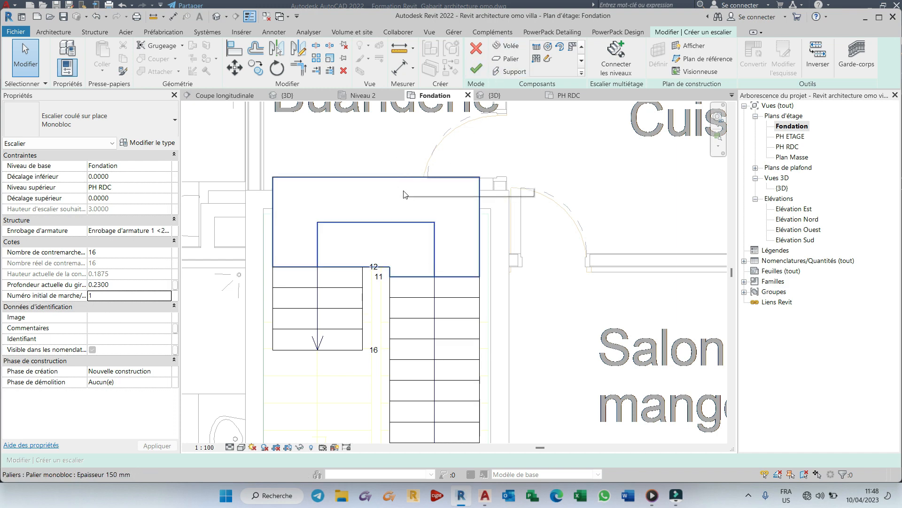
scroll(380, 369, "up", 2)
scroll(400, 181, "down", 2)
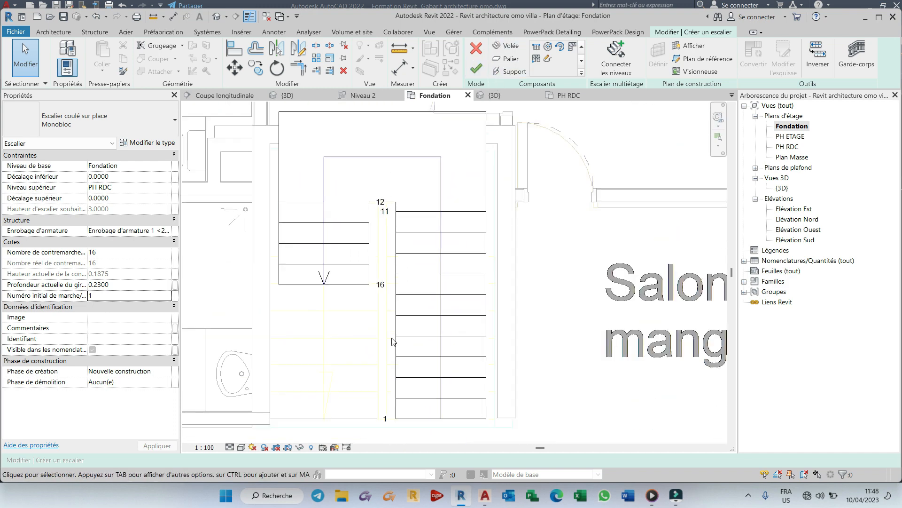
scroll(390, 329, "up", 2)
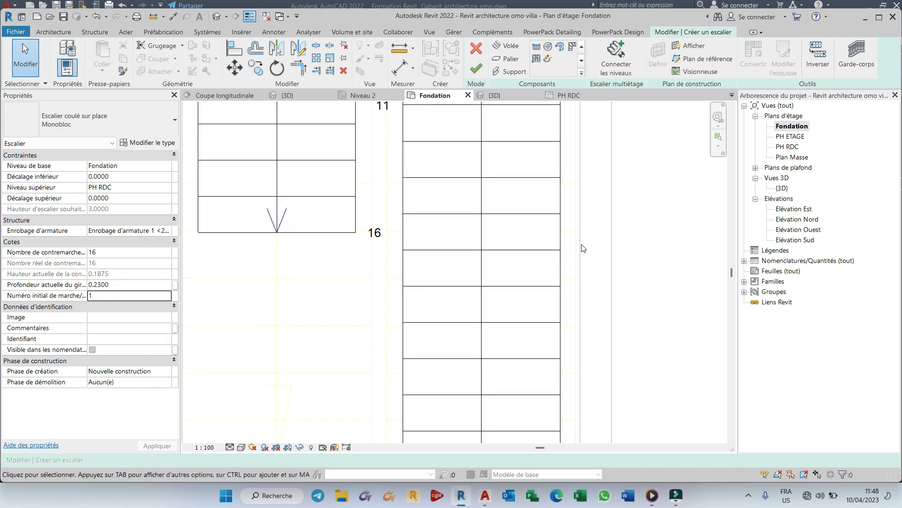
scroll(517, 289, "down", 3)
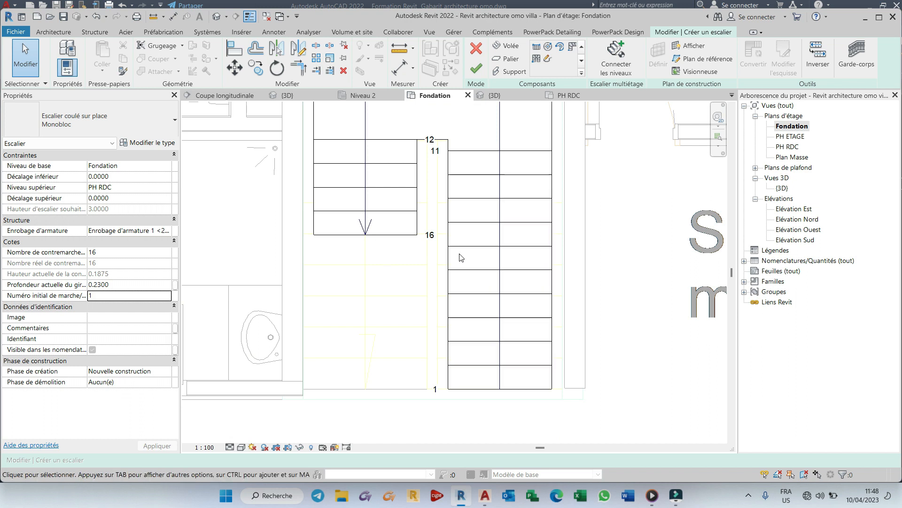
left_click(510, 268)
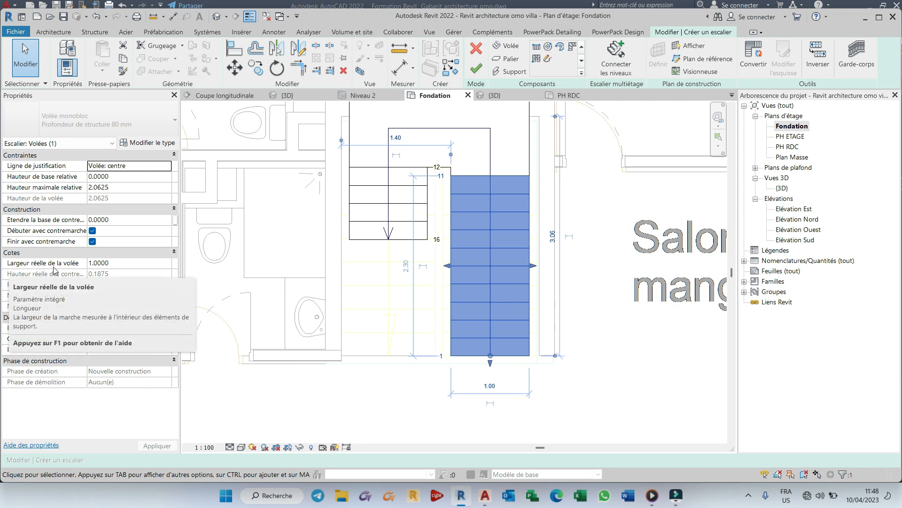
left_click(96, 263)
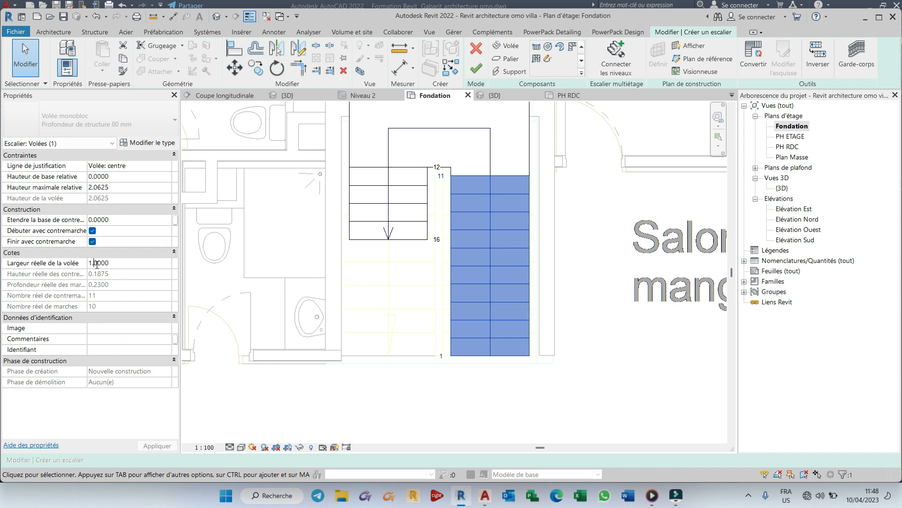
left_click(483, 502)
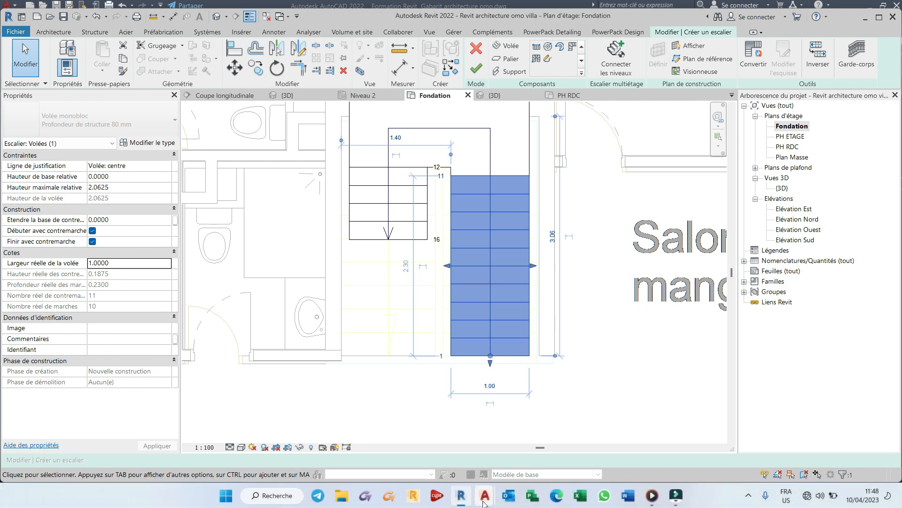
mouse_move(484, 503)
left_click(437, 430)
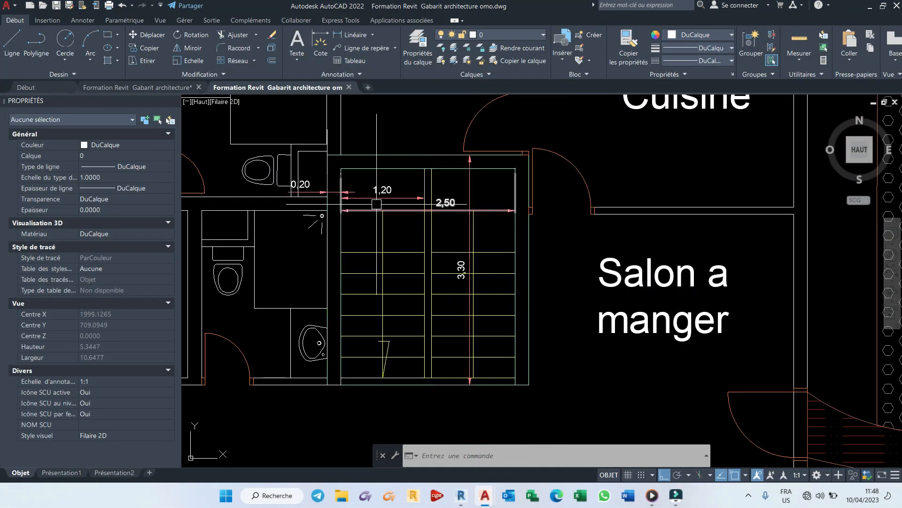
scroll(379, 195, "up", 5)
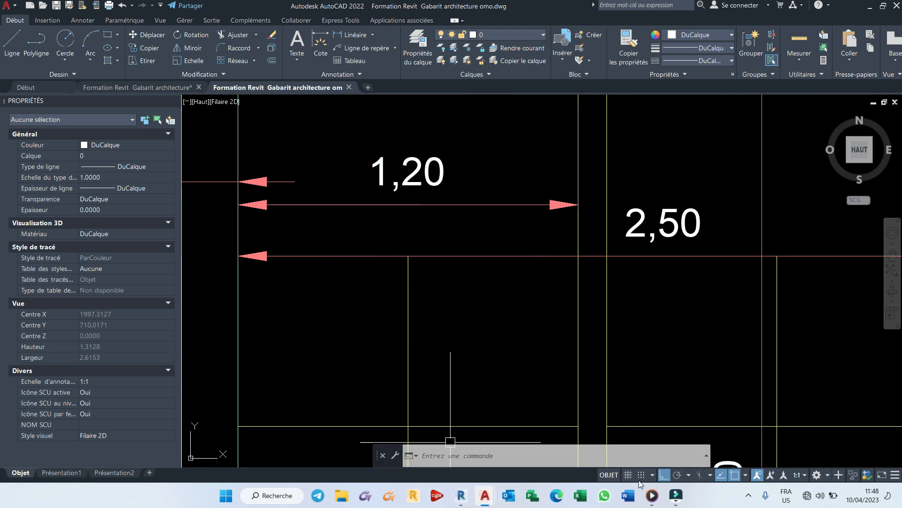
Return to Revit and set the actual run width of the 11-riser flight to 1.20 m
left_click(464, 500)
left_click(95, 263)
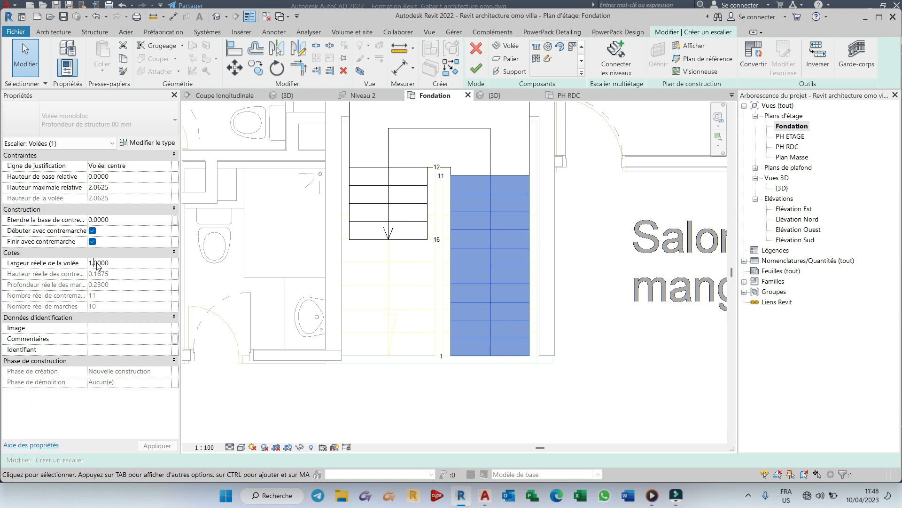
key("Delete")
type("2")
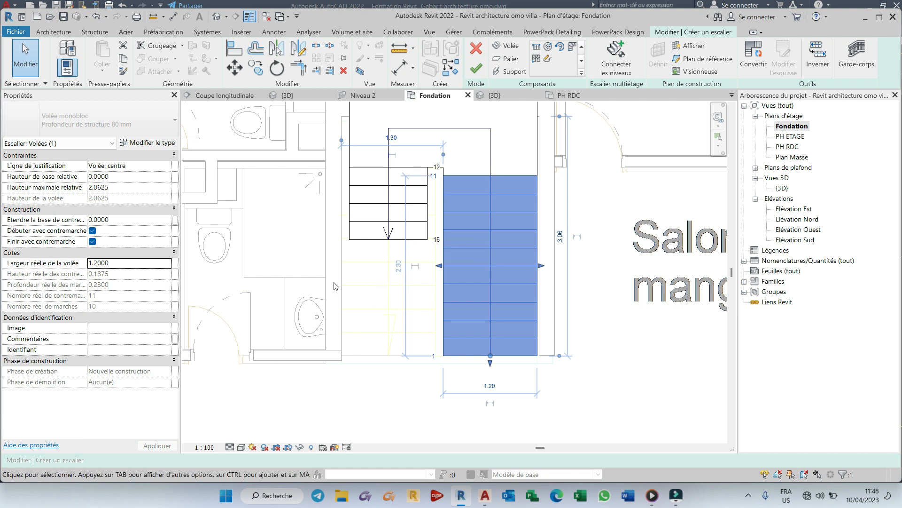
Set the actual run width of the 5-riser flight to 1.20 m
scroll(357, 198, "down", 2)
scroll(346, 174, "up", 4)
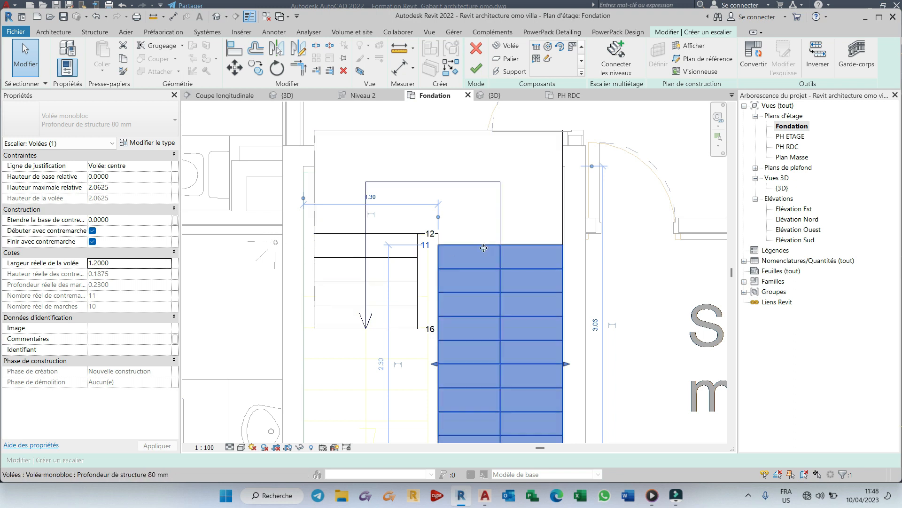
left_click(380, 262)
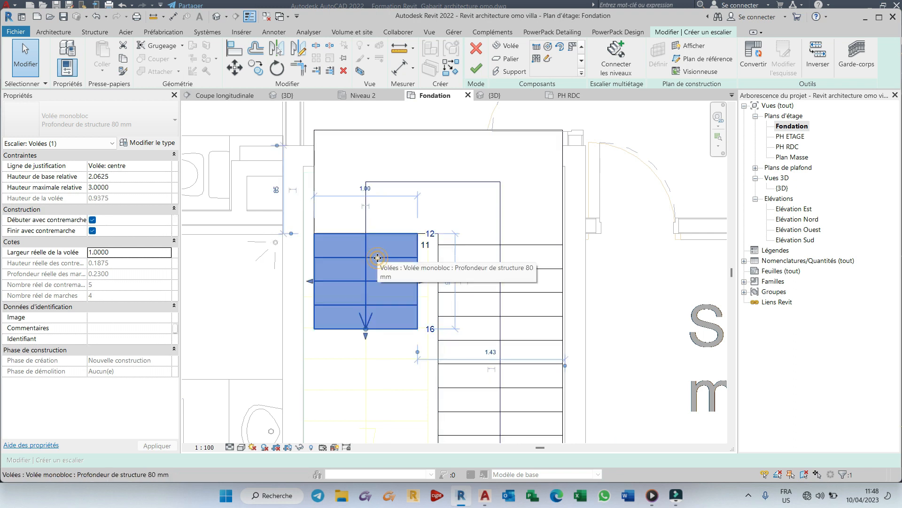
left_click(94, 252)
type("2")
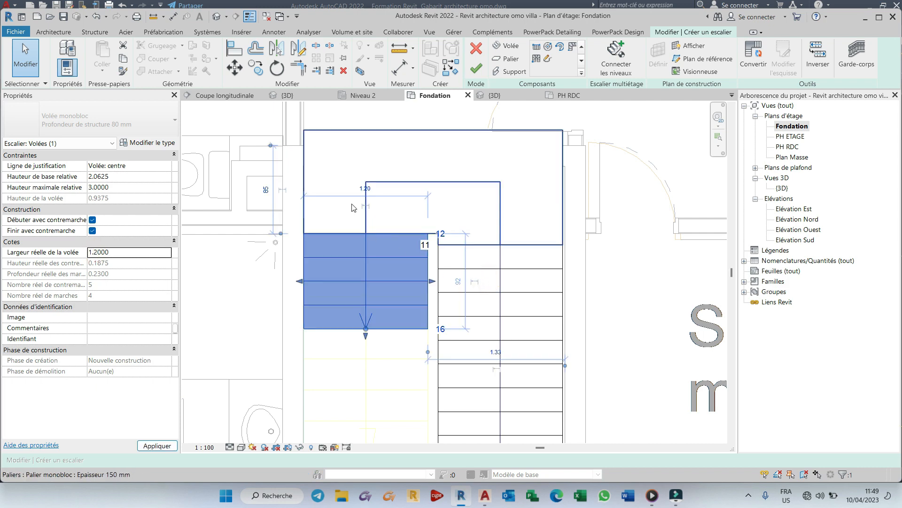
left_click(486, 151)
Pull the landing's back edge in toward the flights, reducing the landing depth to about 0.79 m
scroll(357, 231, "down", 2)
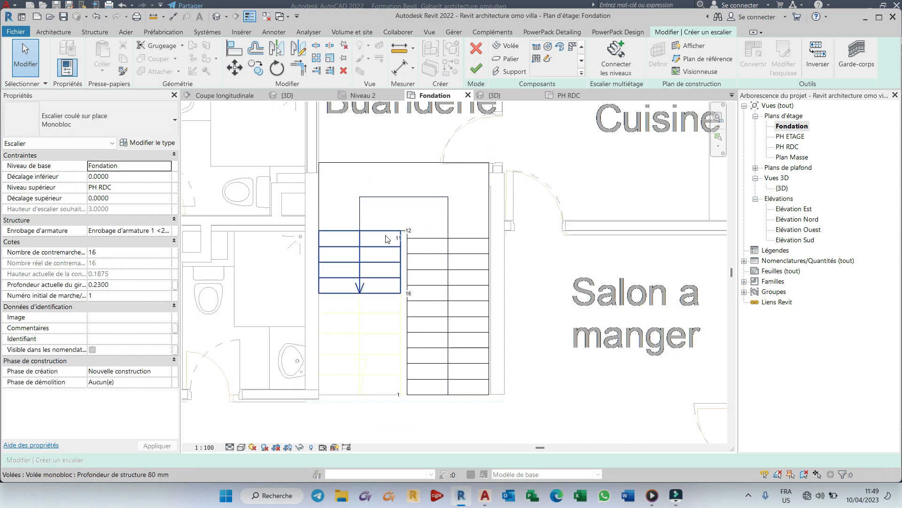
scroll(530, 177, "up", 5)
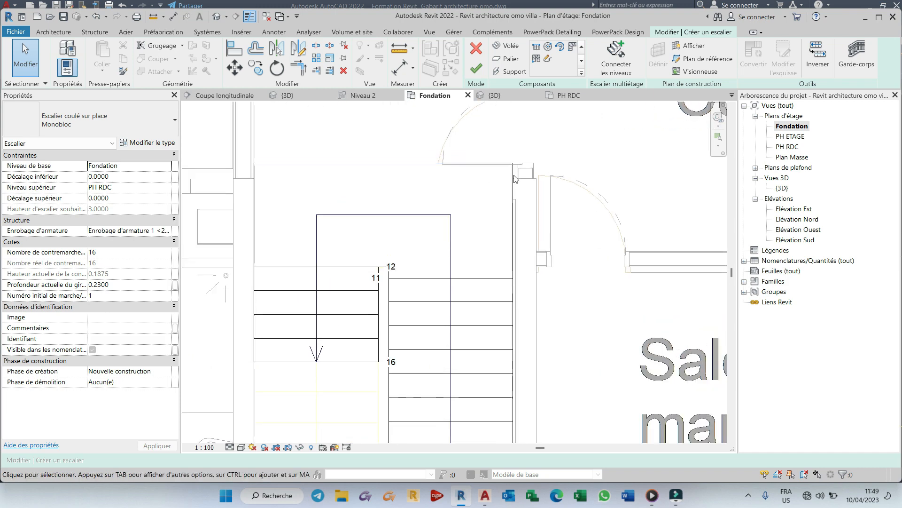
scroll(530, 177, "up", 1)
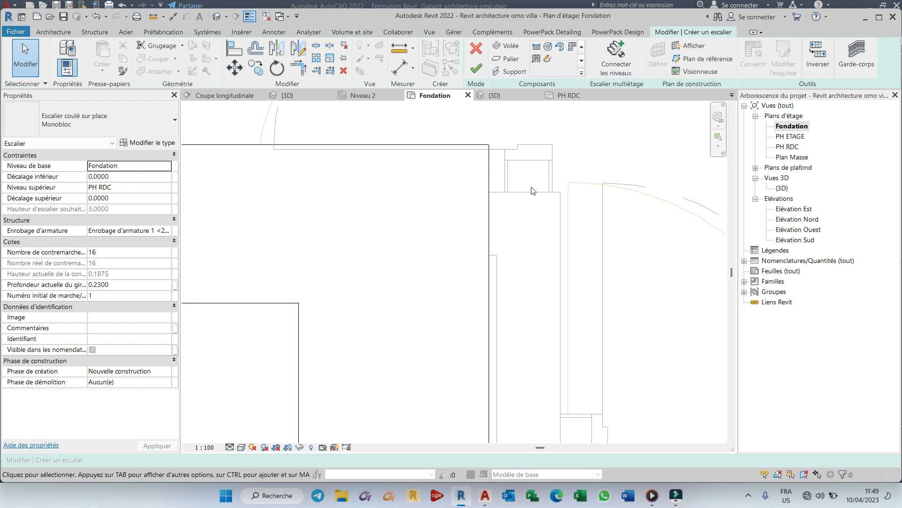
scroll(583, 159, "down", 1)
scroll(611, 135, "down", 1)
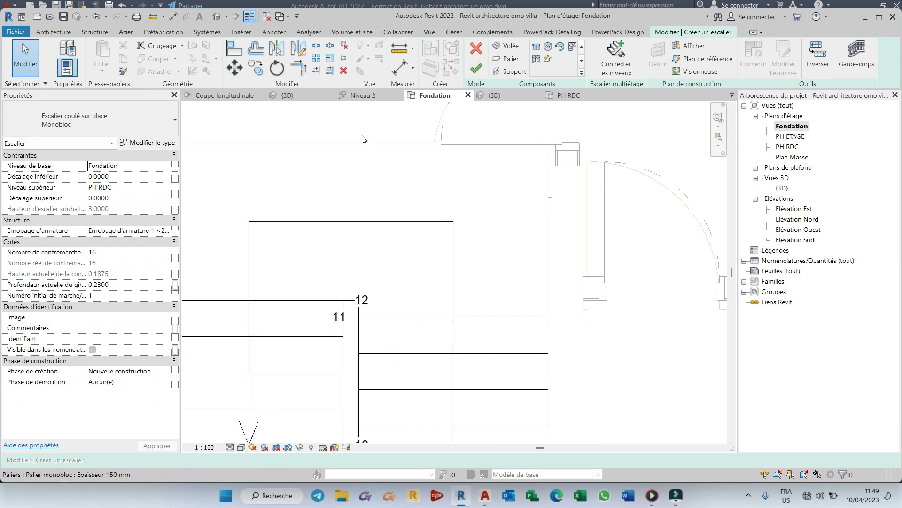
scroll(603, 193, "down", 1)
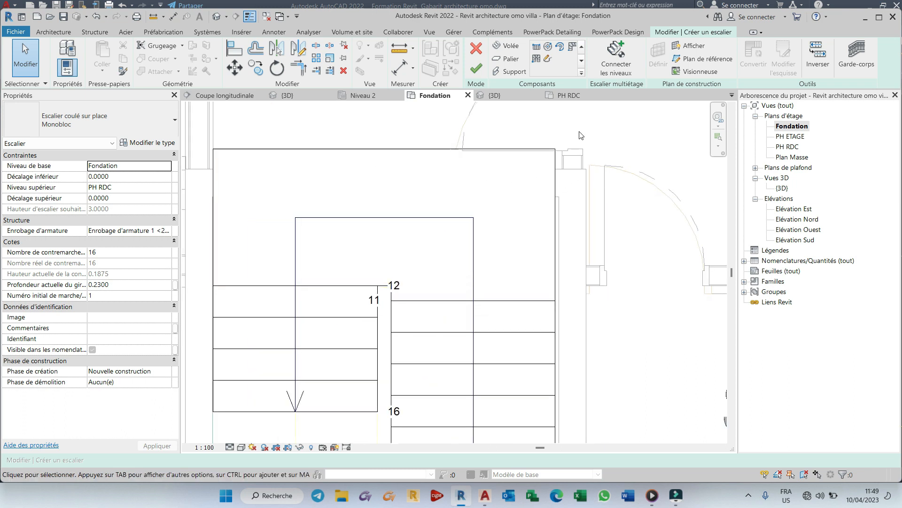
left_click(386, 153)
scroll(407, 141, "down", 2)
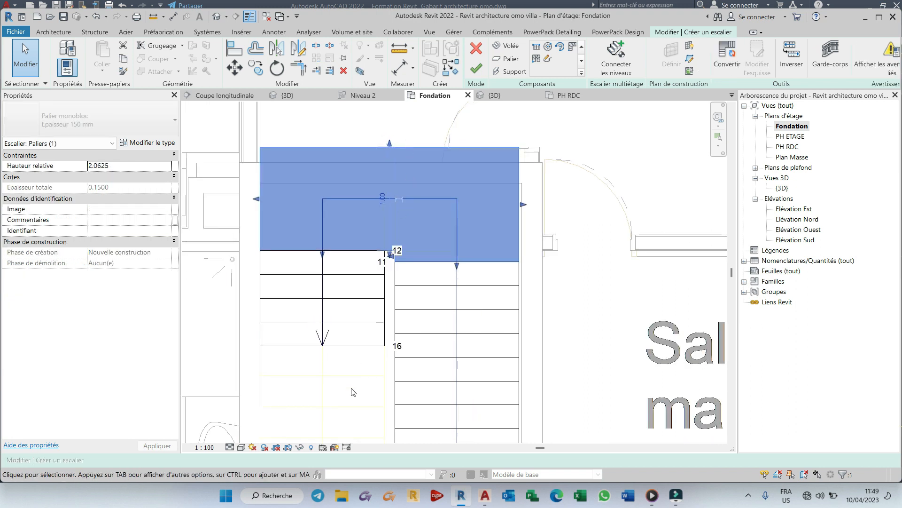
left_click_drag(391, 145, 390, 172)
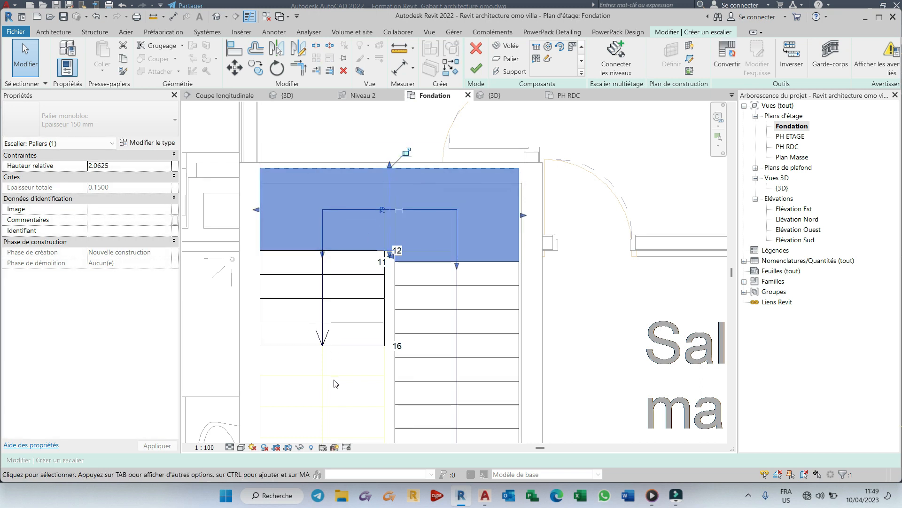
left_click(336, 383)
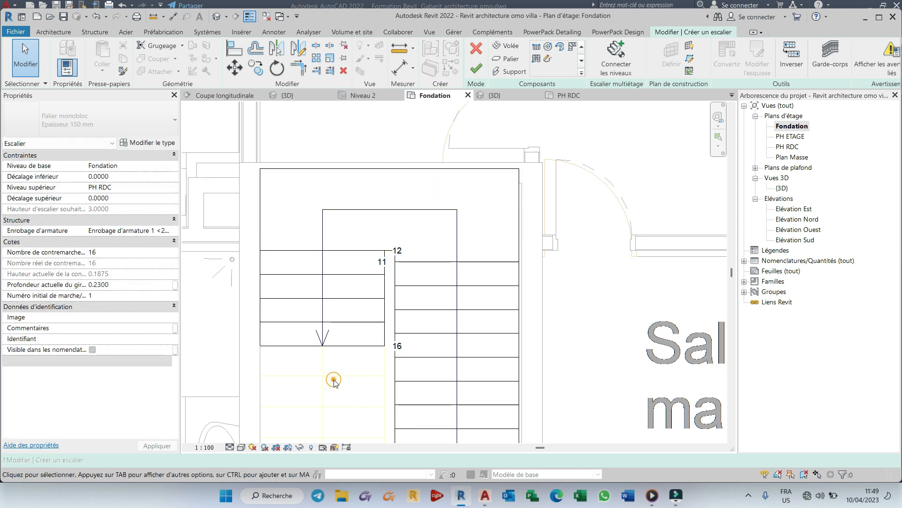
Restore the landing's back edge outward to a depth of 1.00 m and deselect the landing
left_click(393, 169)
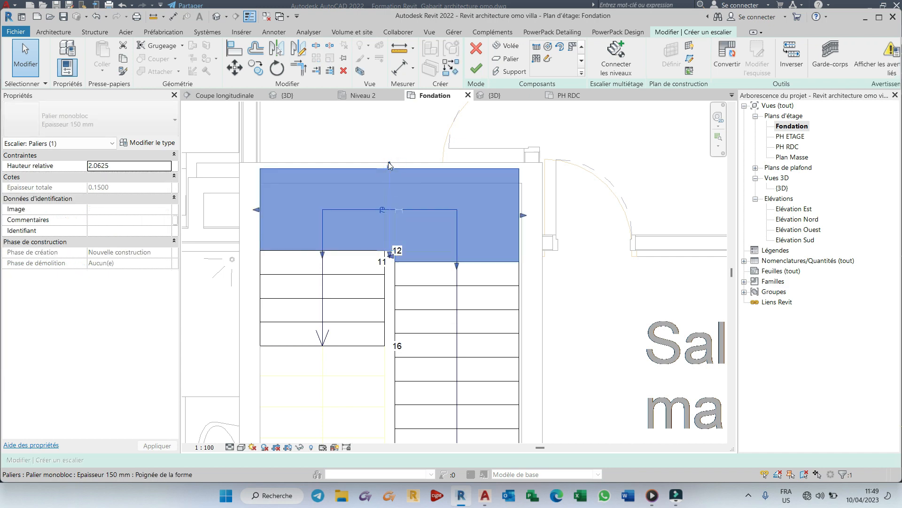
left_click_drag(390, 166, 388, 162)
scroll(433, 276, "down", 2)
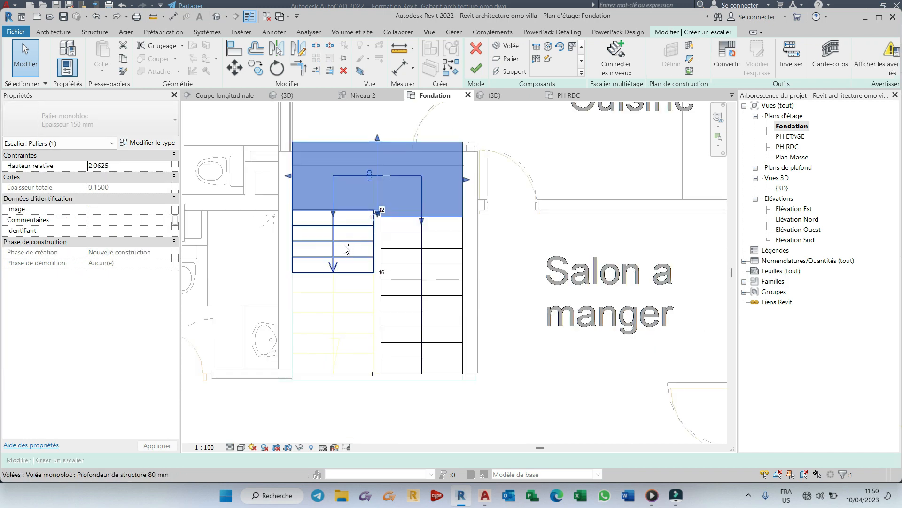
left_click(402, 264)
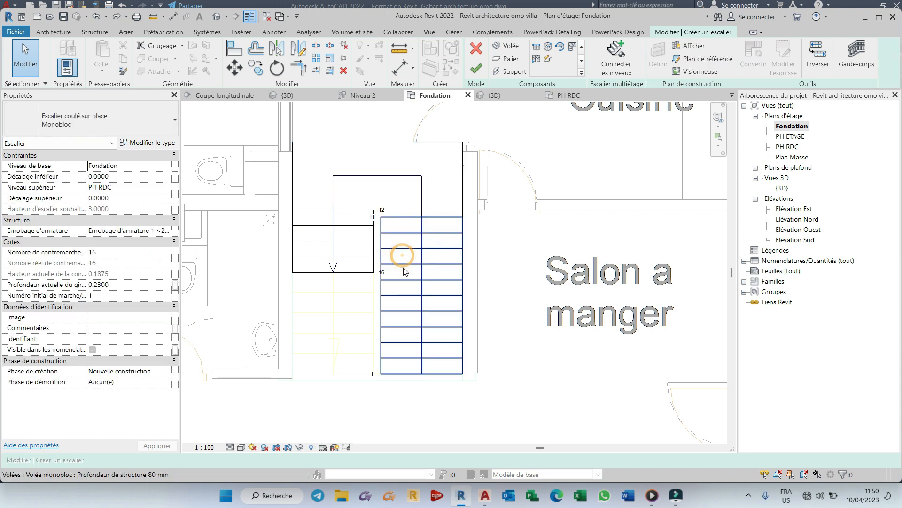
Select both flights and the landing and nudge them together toward the stairwell entrance, bringing the landing inside the back wall
left_click(404, 268)
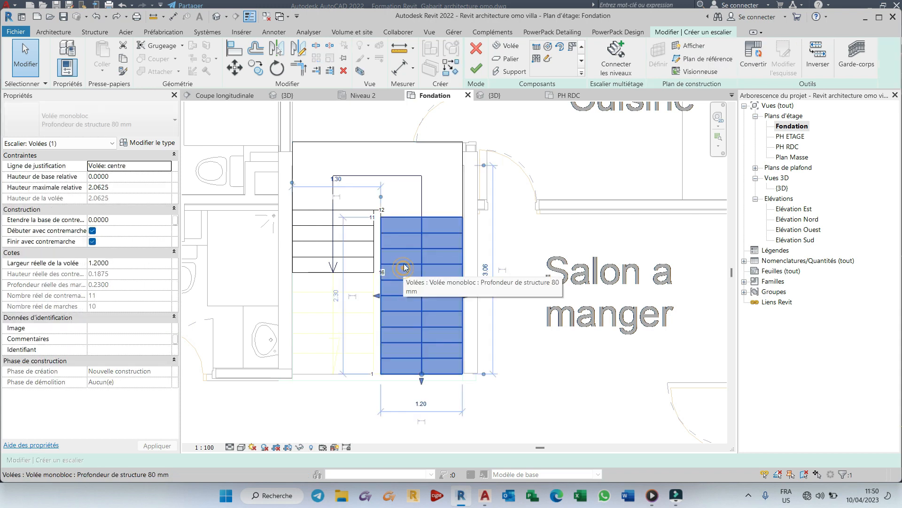
left_click(396, 148, "ctrl")
left_click(348, 229, "ctrl")
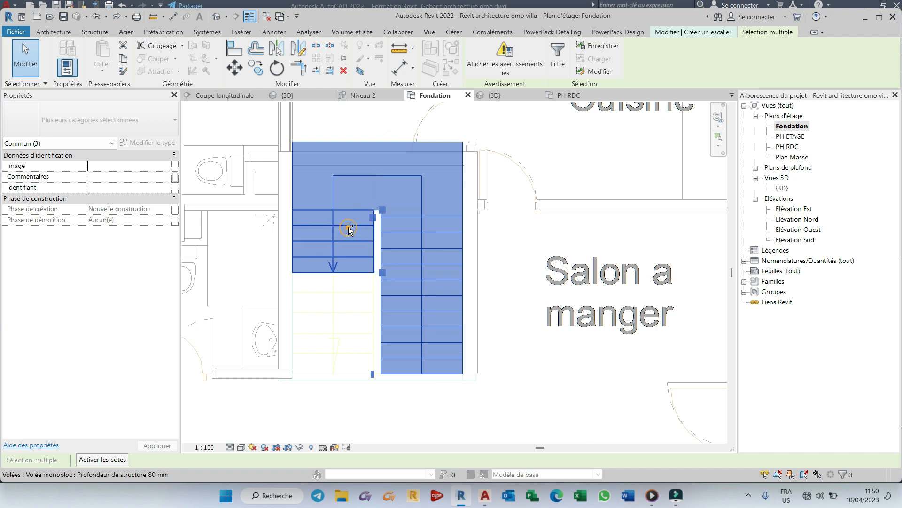
key("Down")
key("Down")
key("Down")
key("Down")
key("Down")
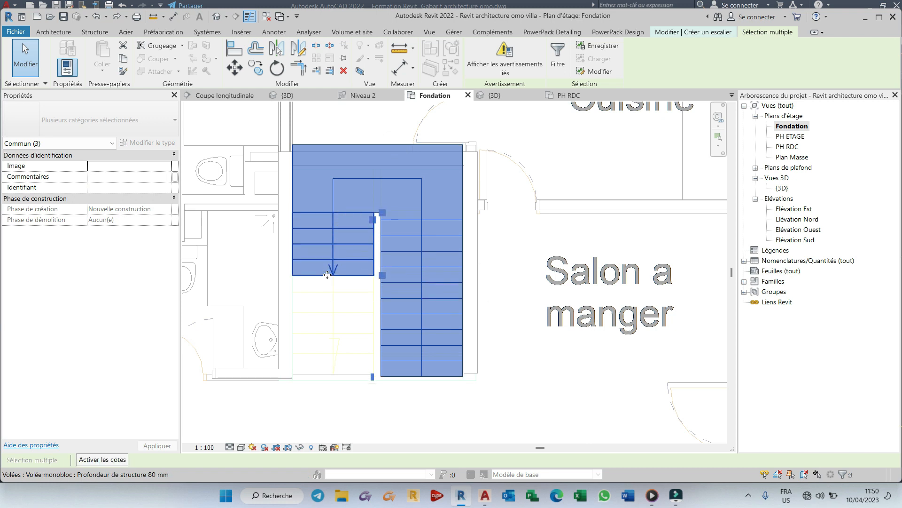
key("Down")
key("Down")
key("Down")
key("Down")
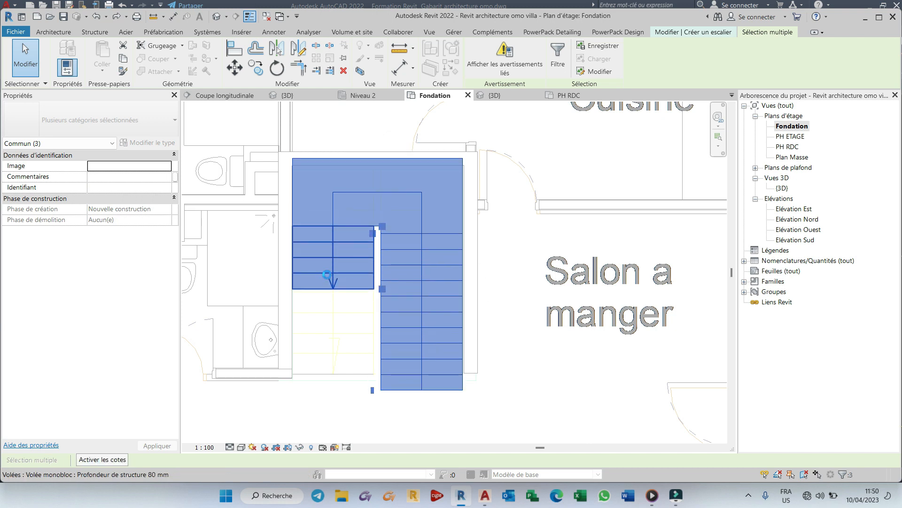
Fine-nudge the selected flights and landing sideways until the shorter flight's outer edge is flush with the stairwell's side wall
key("Right")
key("Up")
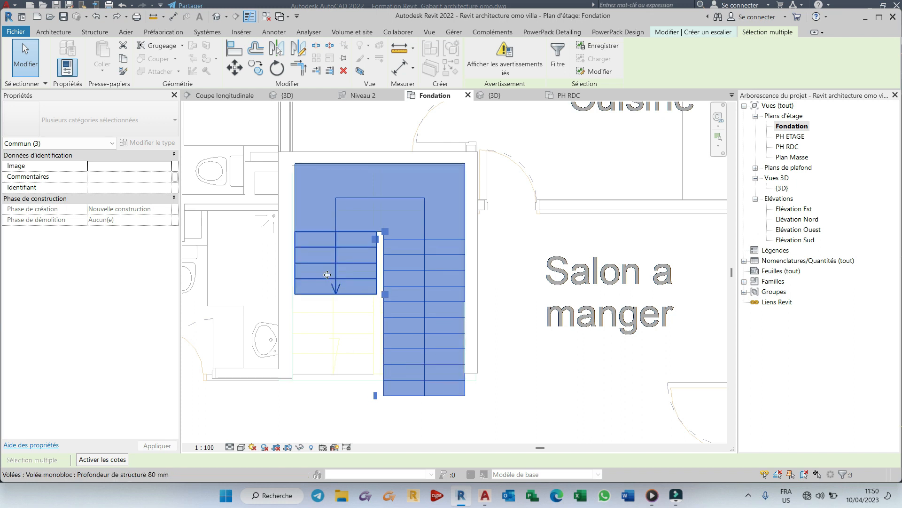
key("Left")
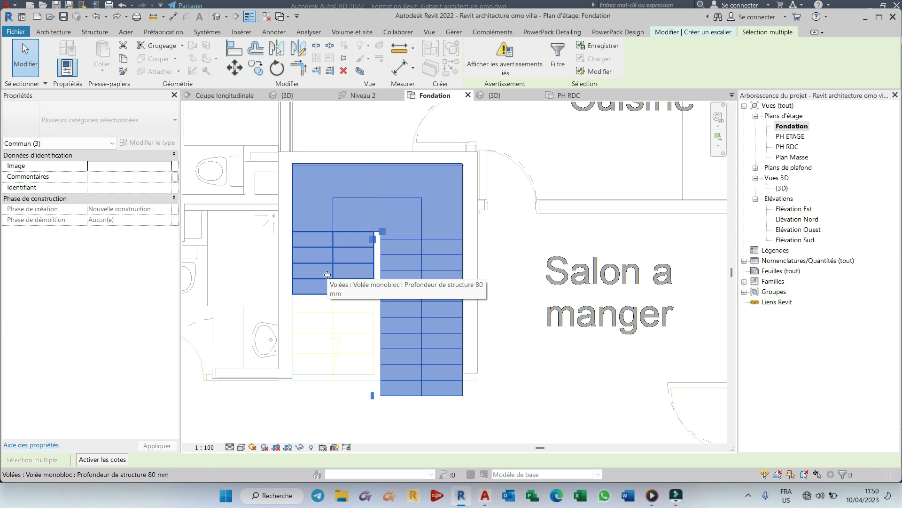
scroll(328, 275, "up", 2)
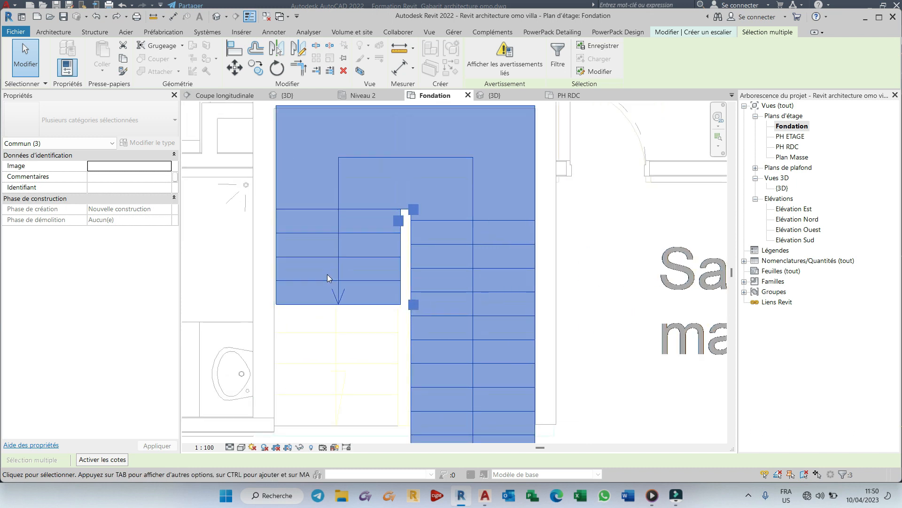
scroll(482, 182, "up", 1)
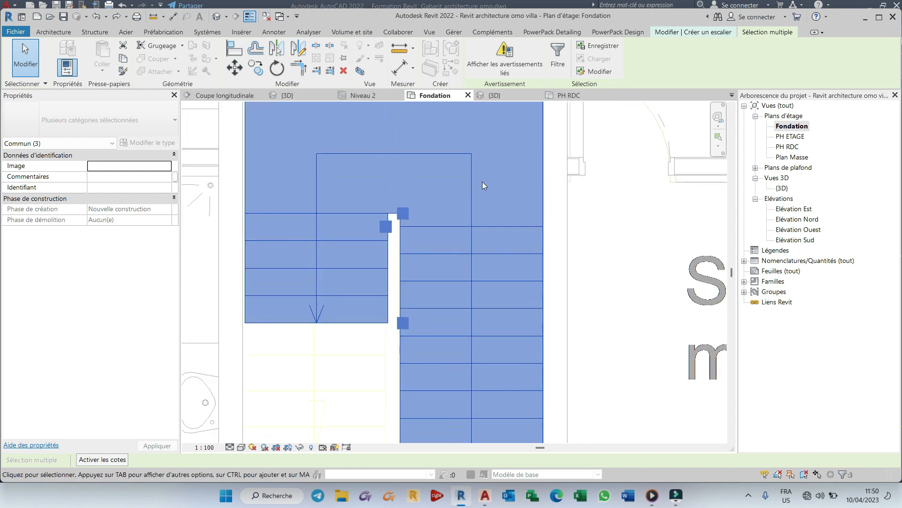
key("Left")
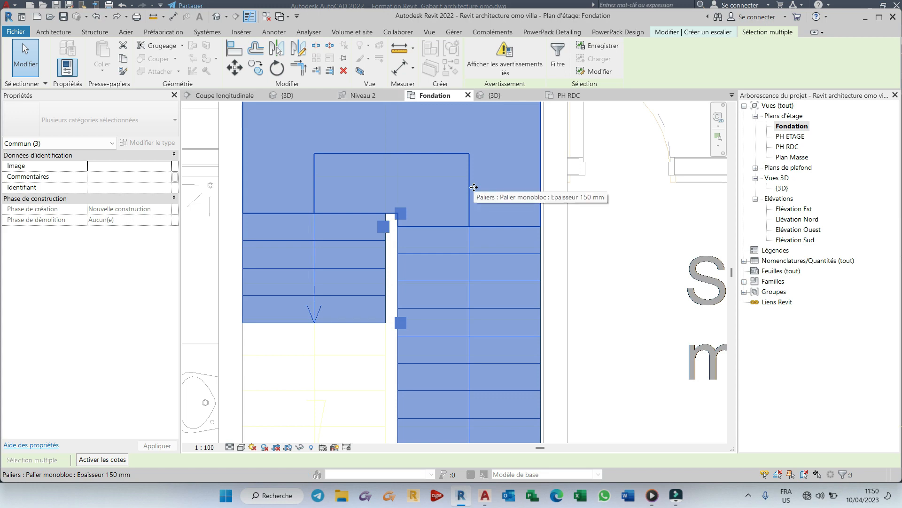
scroll(539, 229, "down", 3)
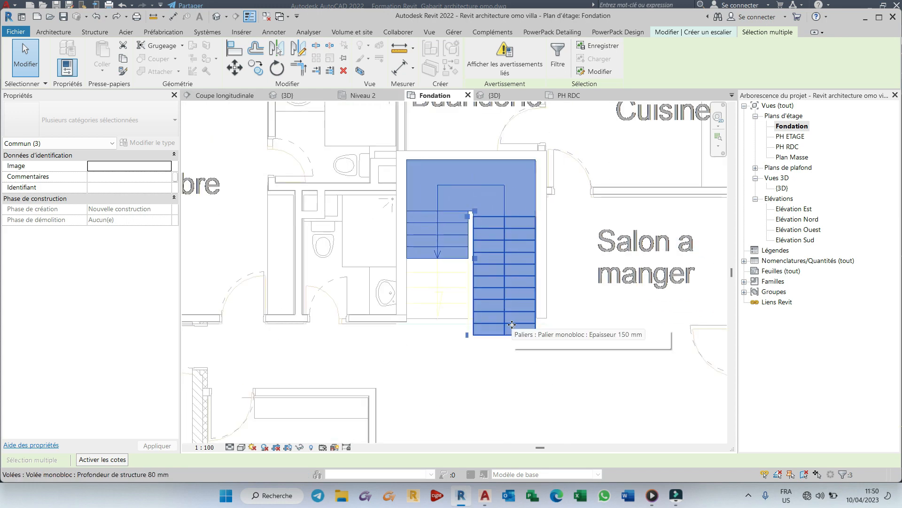
Shorten the 11-riser flight by one step to 10 risers, ending it at the stairwell opening, and deselect it
double_click(512, 325)
left_click(510, 319)
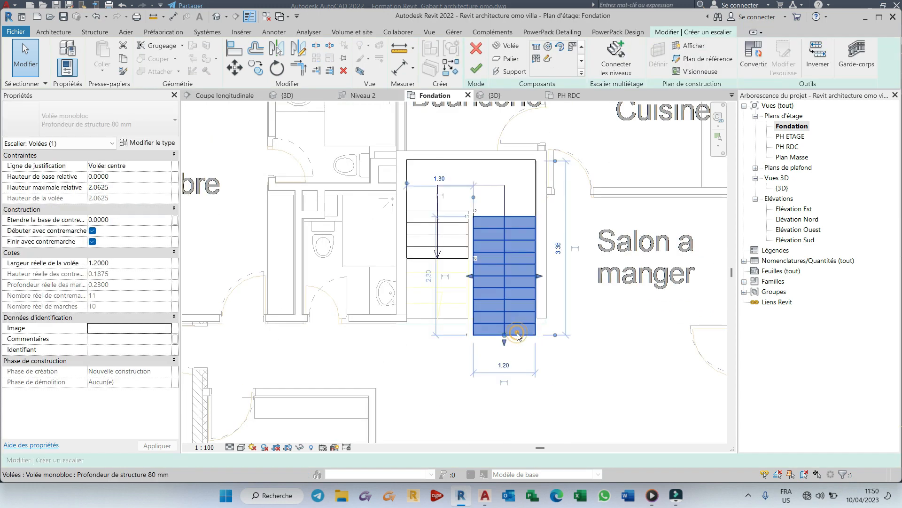
left_click_drag(504, 335, 504, 322)
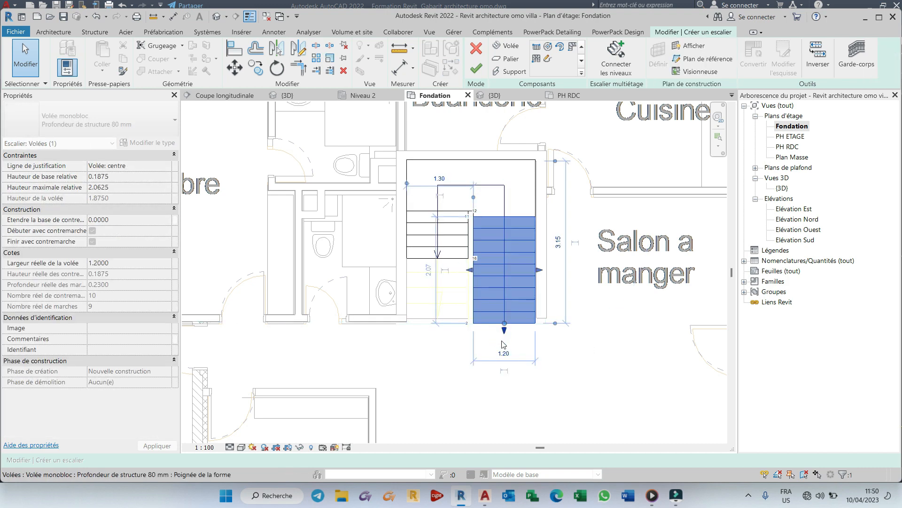
left_click(464, 361)
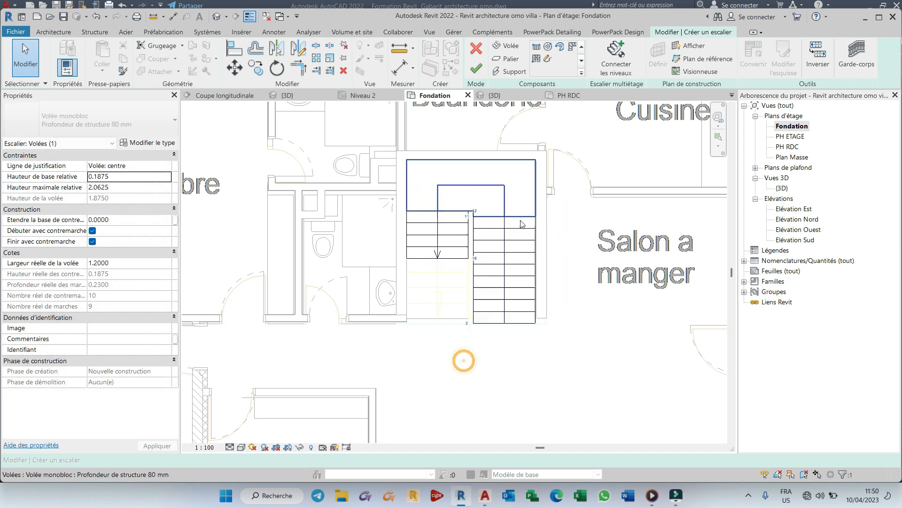
Extend the free end of the shorter flight beyond the landing to 8 risers
left_click(447, 258)
left_click_drag(437, 260, 438, 294)
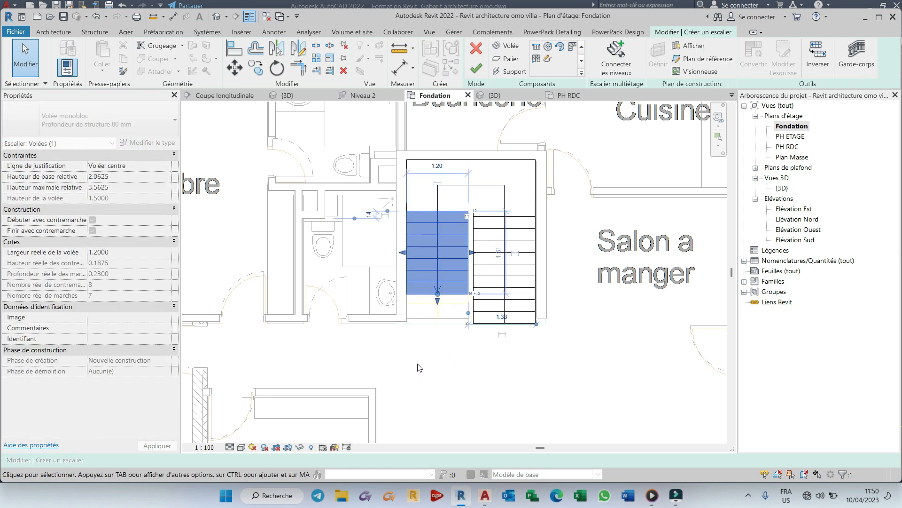
left_click(439, 346)
Pull the free end of the shorter flight back toward the landing so it has 6 risers
scroll(385, 307, "up", 3)
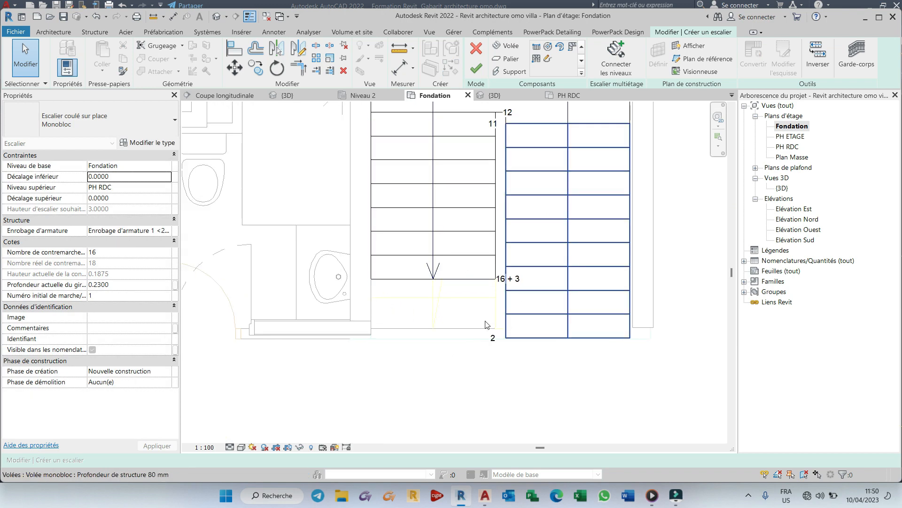
left_click(455, 278)
left_click_drag(434, 279, 434, 231)
scroll(395, 306, "down", 2)
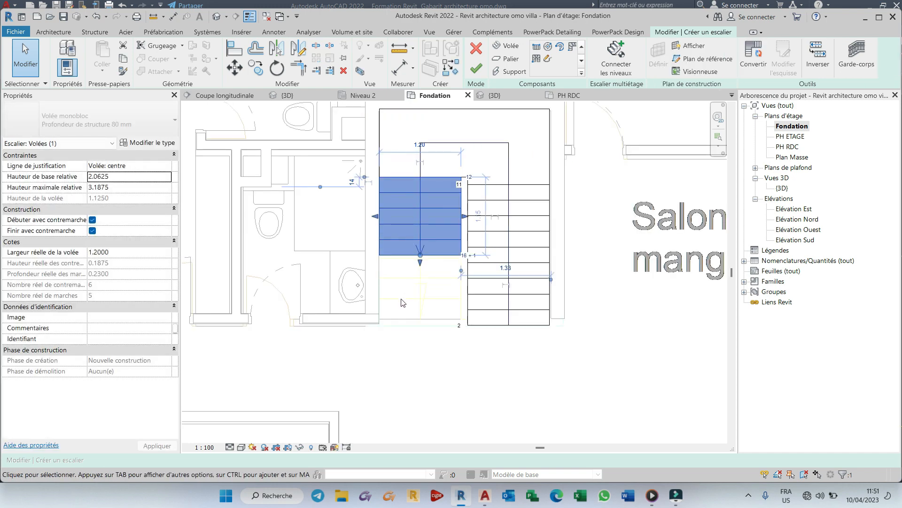
left_click(520, 361)
scroll(520, 362, "down", 1)
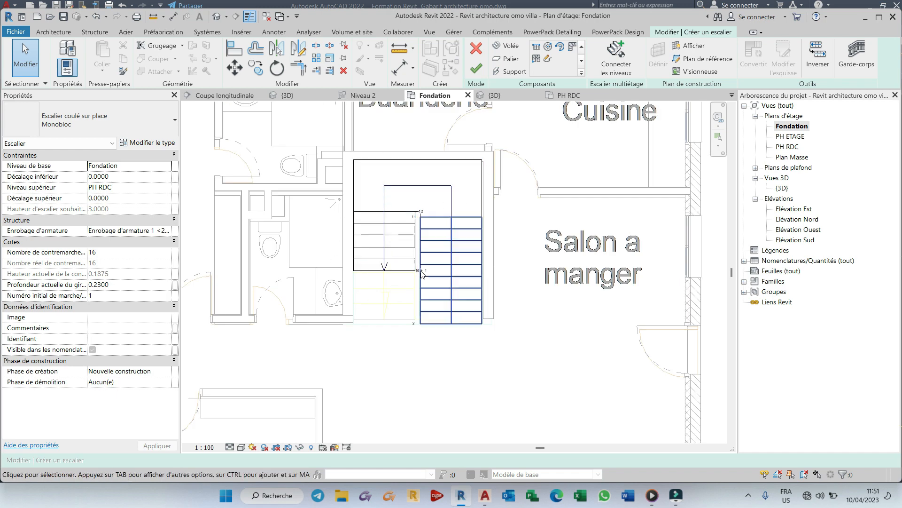
Finish the staircase and display it in the 3D view, tilted from the front and close up on the stairwell
left_click(476, 70)
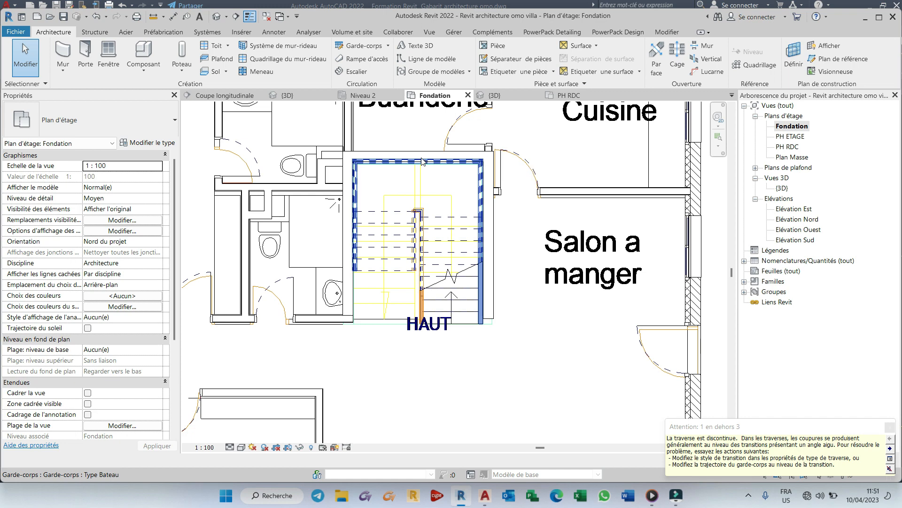
scroll(385, 229, "down", 2)
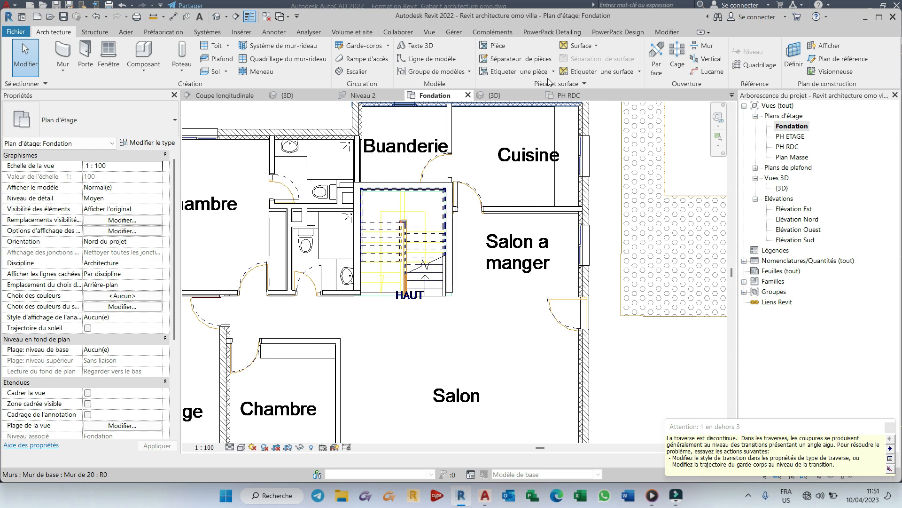
left_click(497, 95)
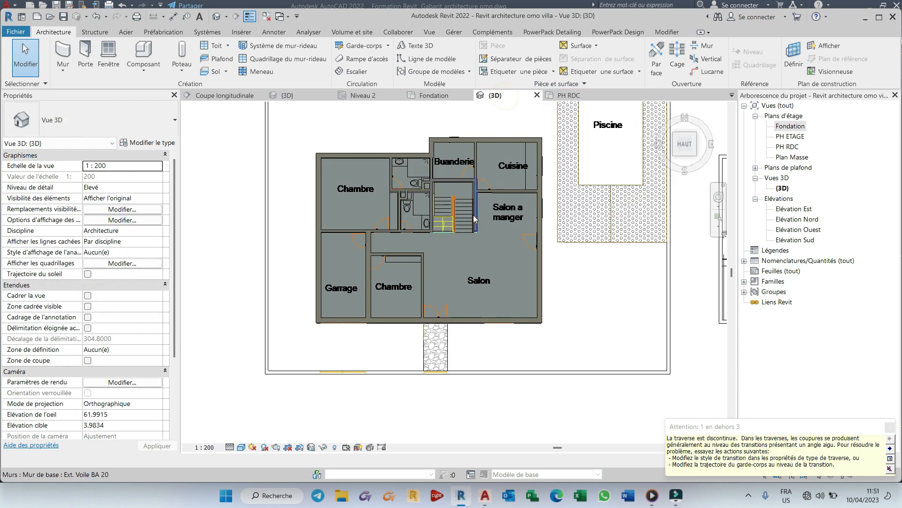
scroll(468, 207, "up", 2)
scroll(398, 222, "down", 2)
left_click_drag(686, 142, 689, 103)
scroll(407, 250, "up", 3)
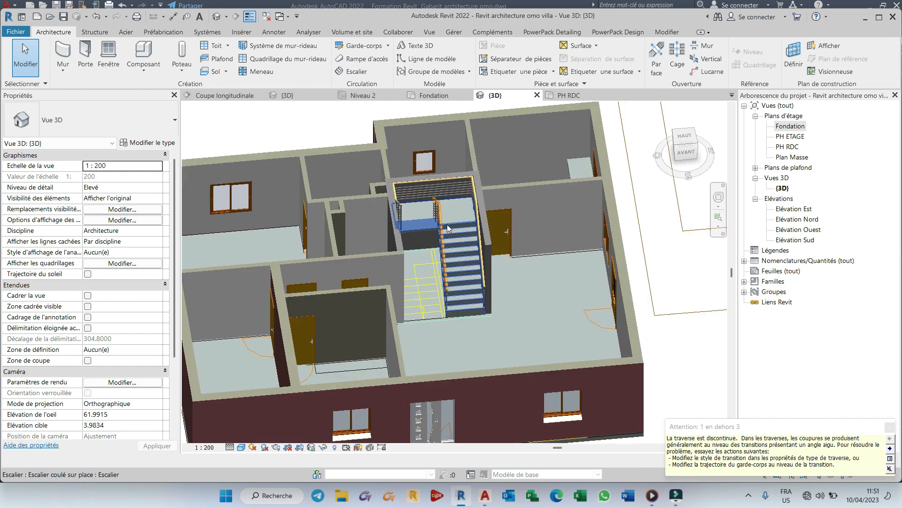
scroll(447, 226, "up", 5)
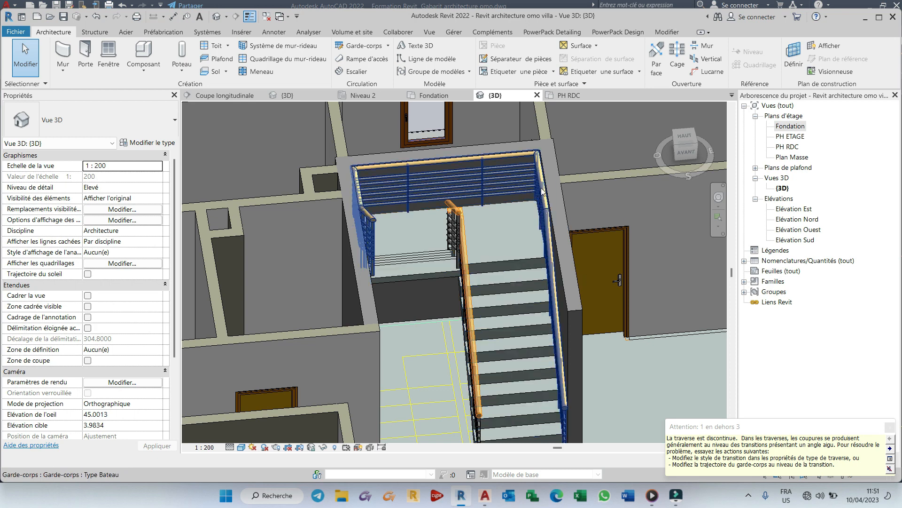
Delete the outer Type Bateau railing running along the stairwell walls
left_click(549, 267)
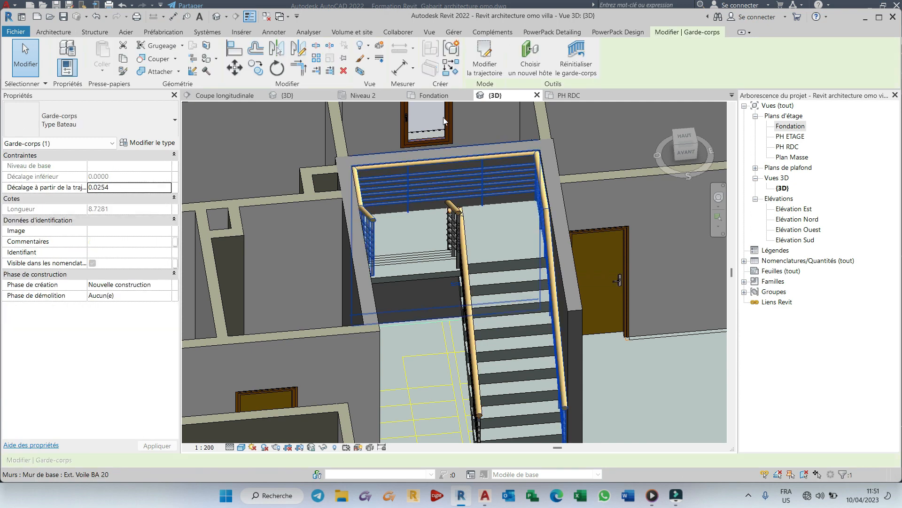
left_click(346, 73)
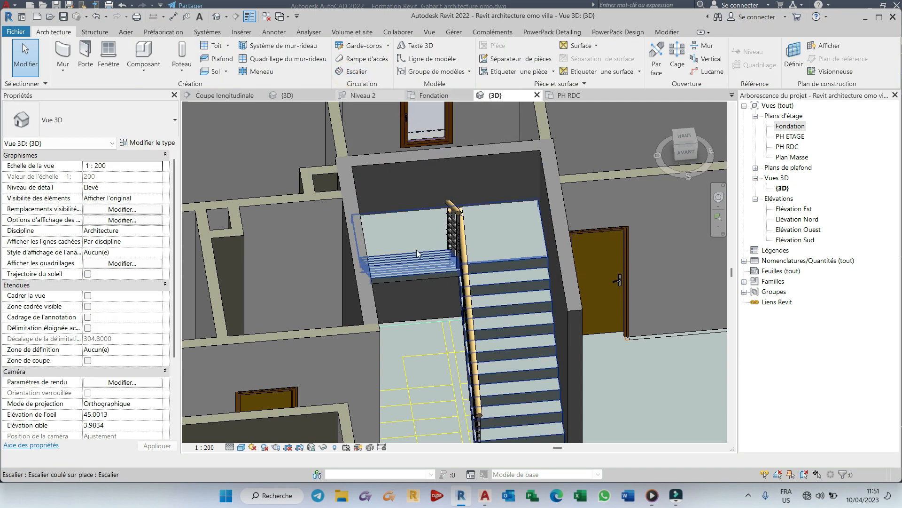
scroll(416, 250, "down", 2)
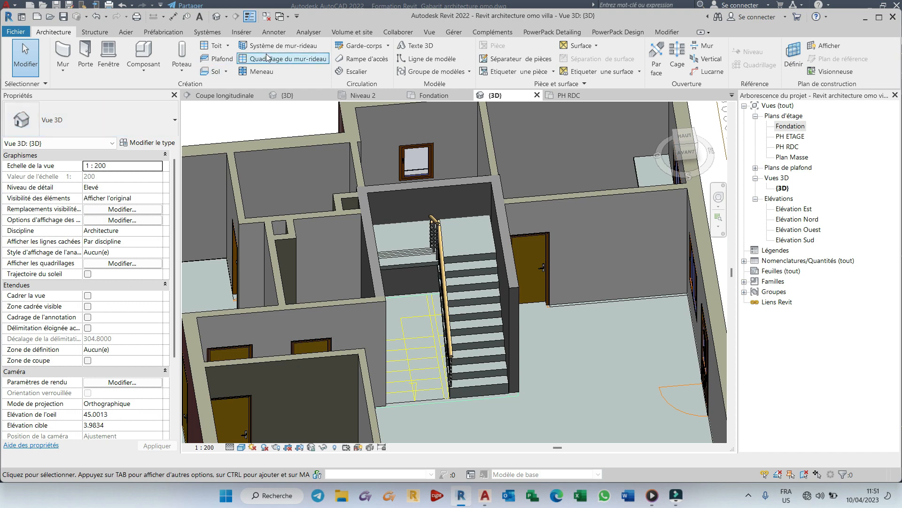
scroll(396, 179, "down", 2)
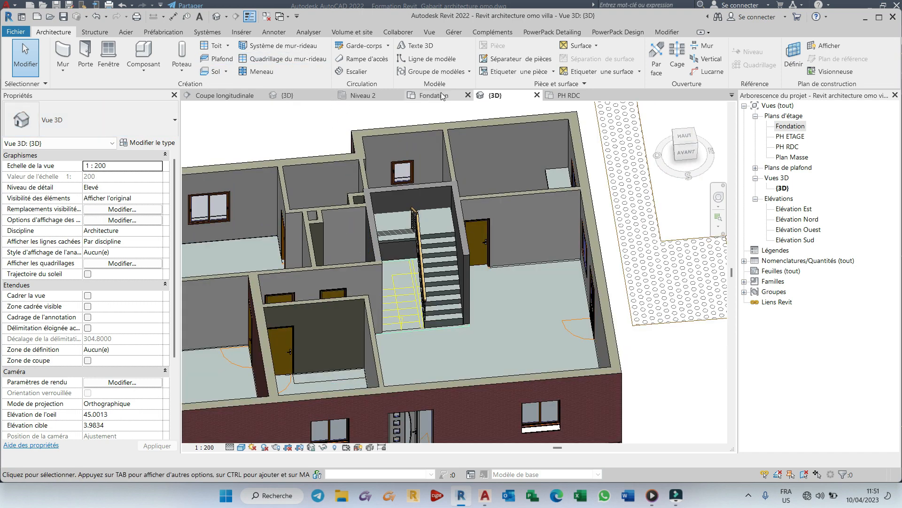
Start a new stair in the Fondation plan and set its railing type to Aucun(e)
left_click(441, 94)
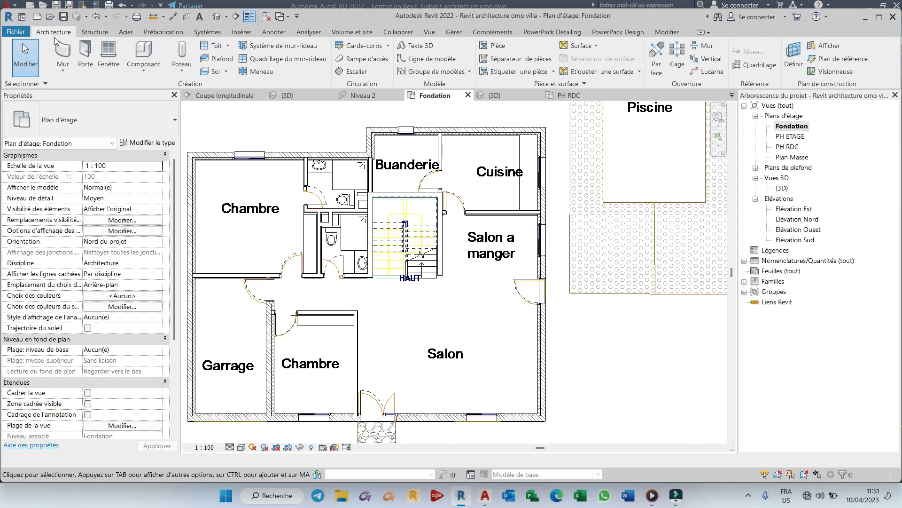
left_click(356, 72)
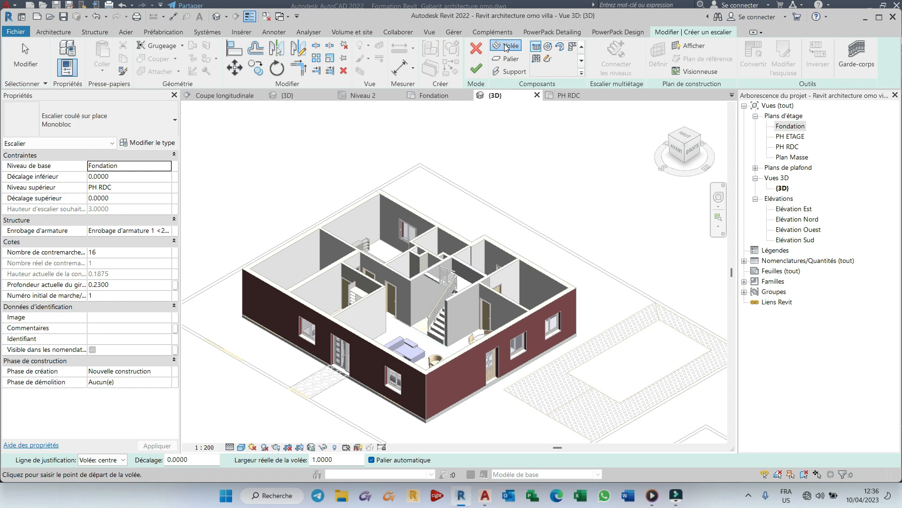
left_click(850, 60)
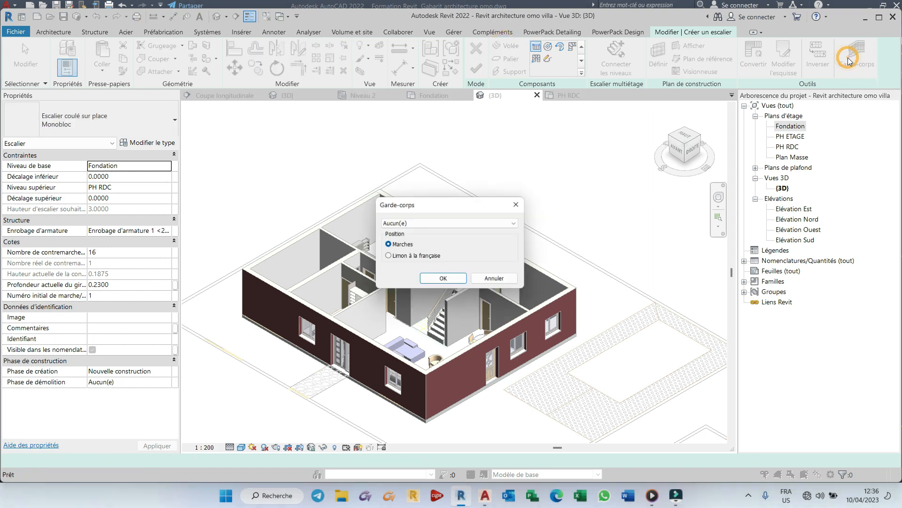
left_click(430, 224)
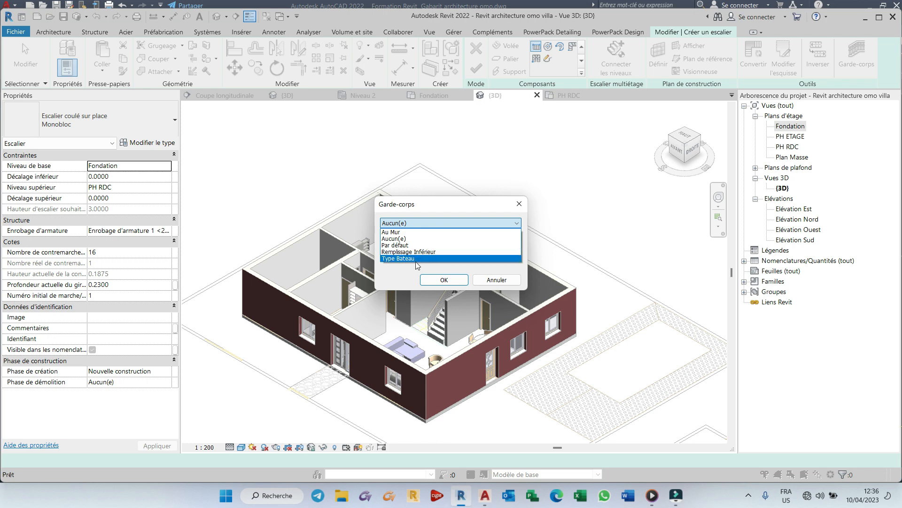
left_click(411, 231)
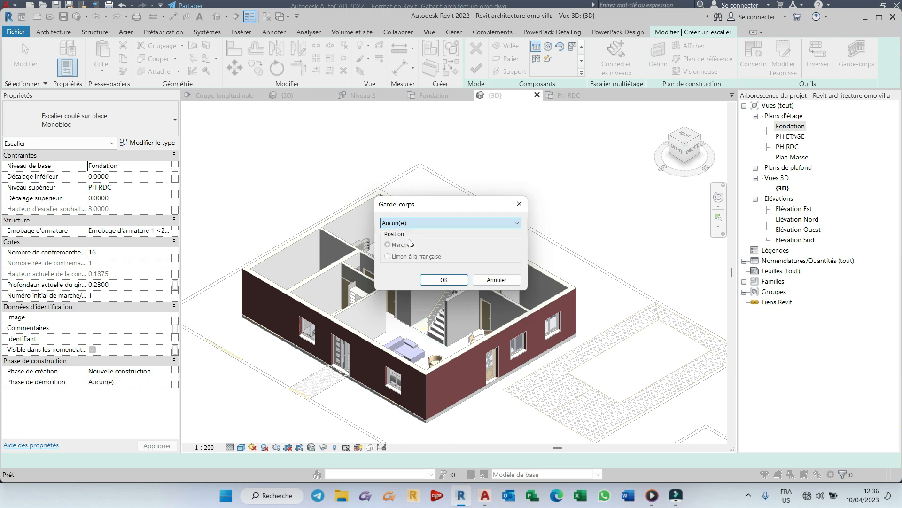
left_click(408, 241)
left_click(450, 281)
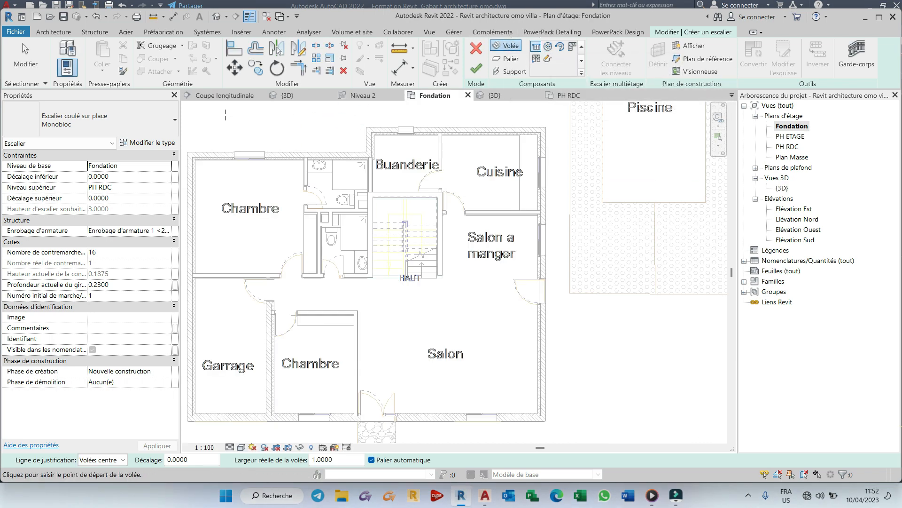
Duplicate the Monobloc cast-in-place stair type as Monobloc 2
left_click(158, 144)
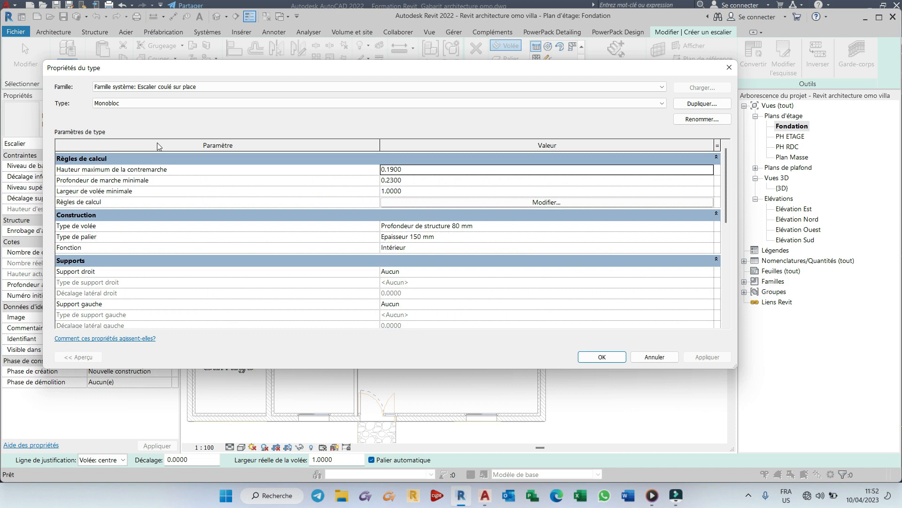
left_click_drag(341, 74, 340, 31)
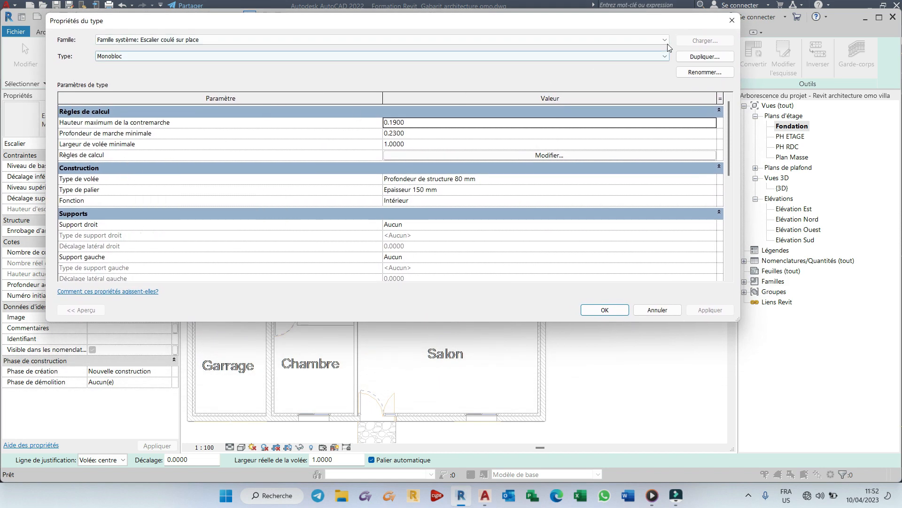
left_click(703, 57)
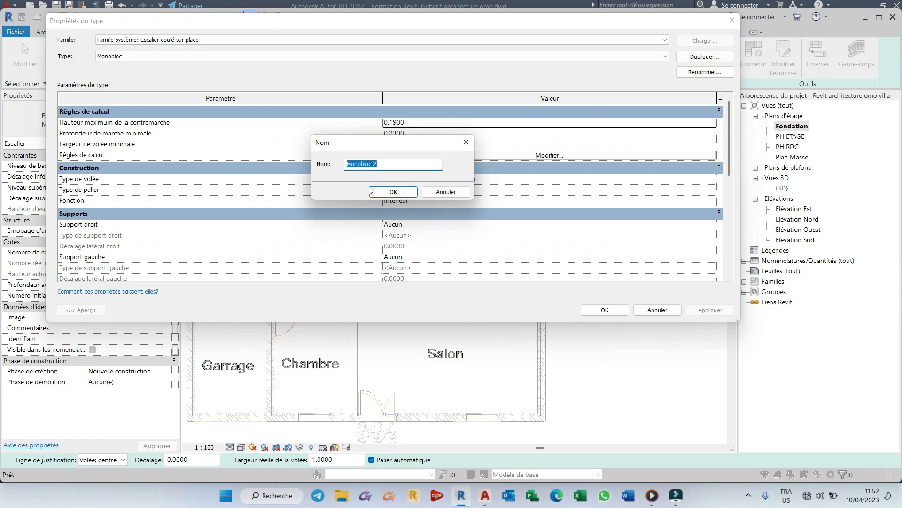
left_click(390, 191)
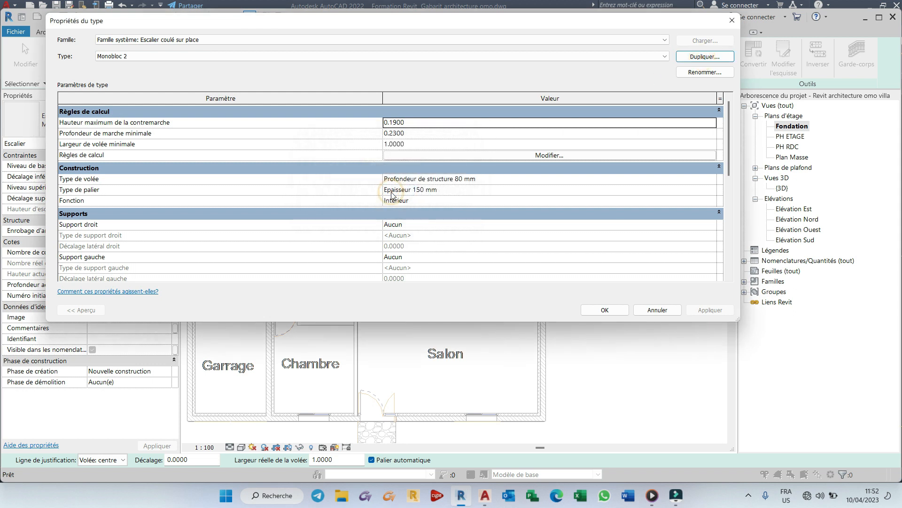
Examine the Monobloc 2 type's support parameters, including the choices offered for Support droit
scroll(308, 168, "down", 1)
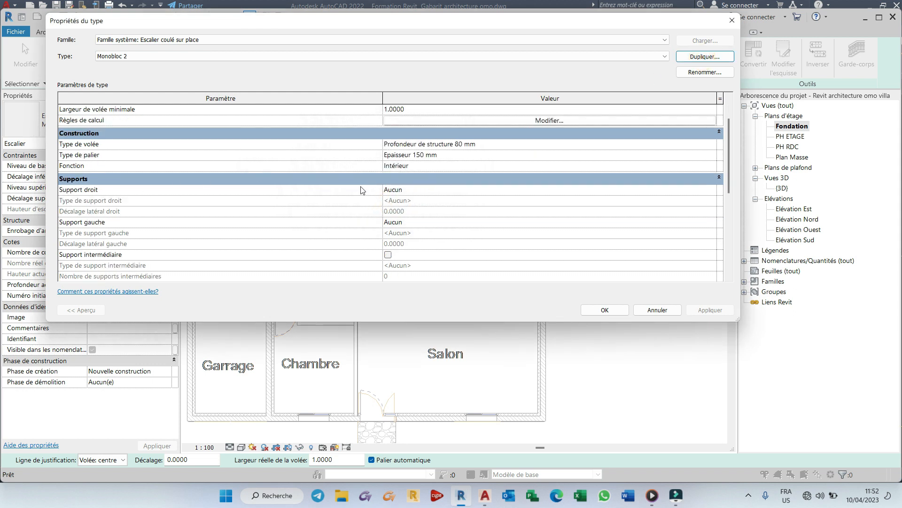
left_click(420, 190)
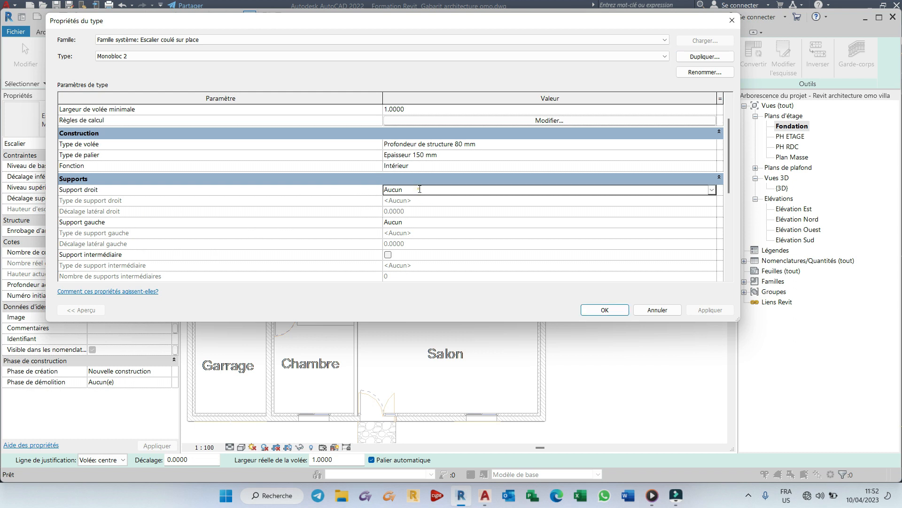
left_click(712, 190)
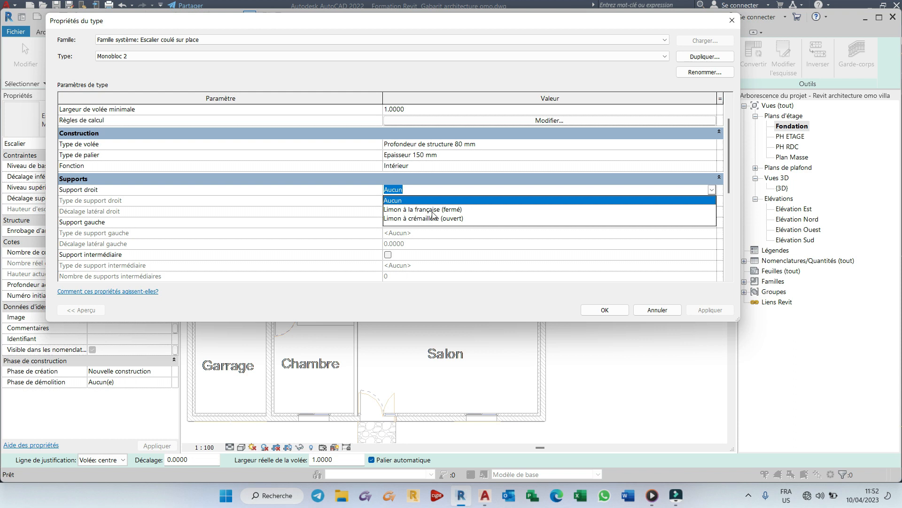
left_click(502, 189)
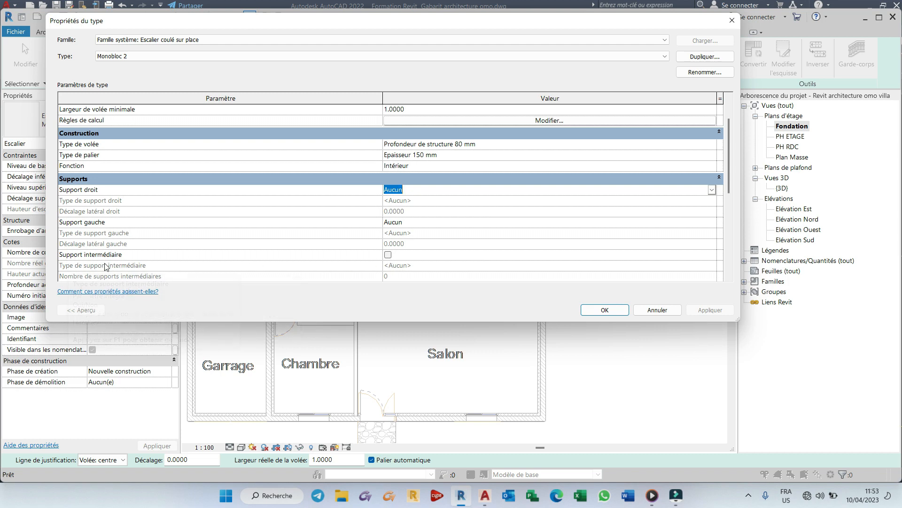
scroll(449, 206, "down", 5)
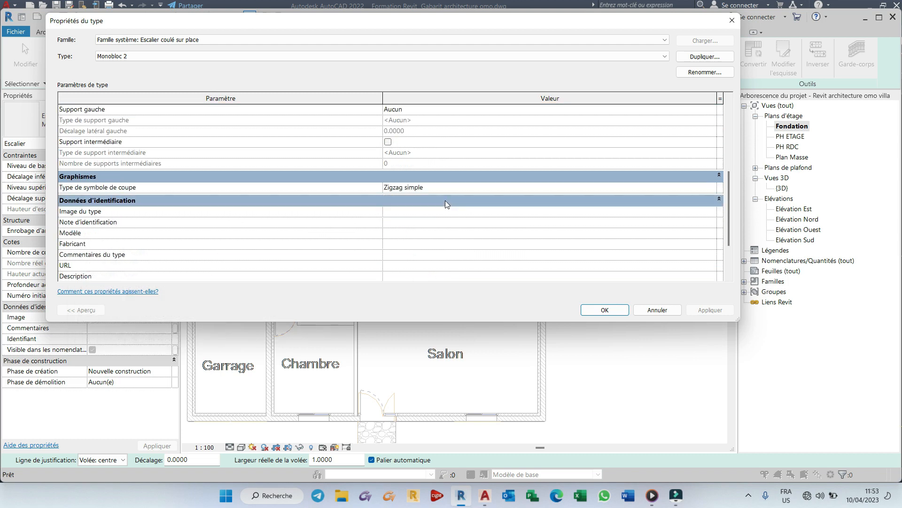
scroll(446, 197, "up", 7)
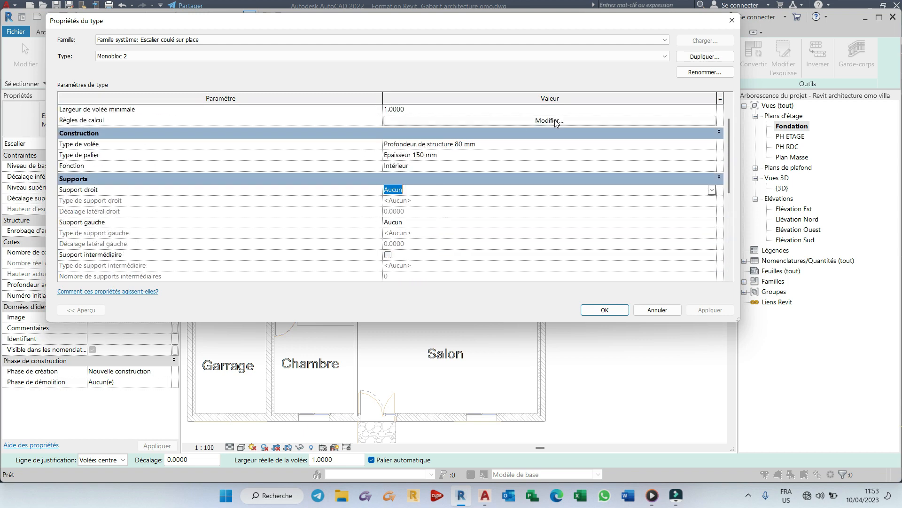
Review the stair calculator rules of the Monobloc 2 type and close the type properties
left_click(549, 120)
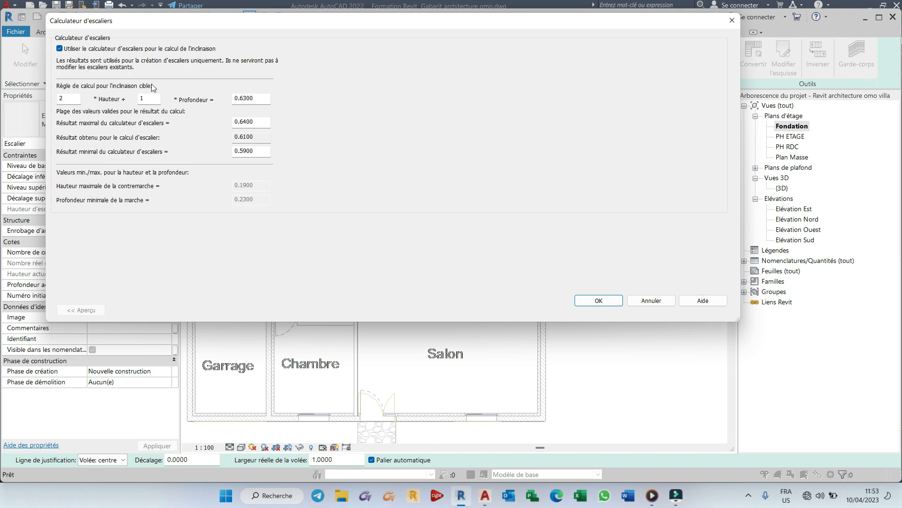
left_click(599, 300)
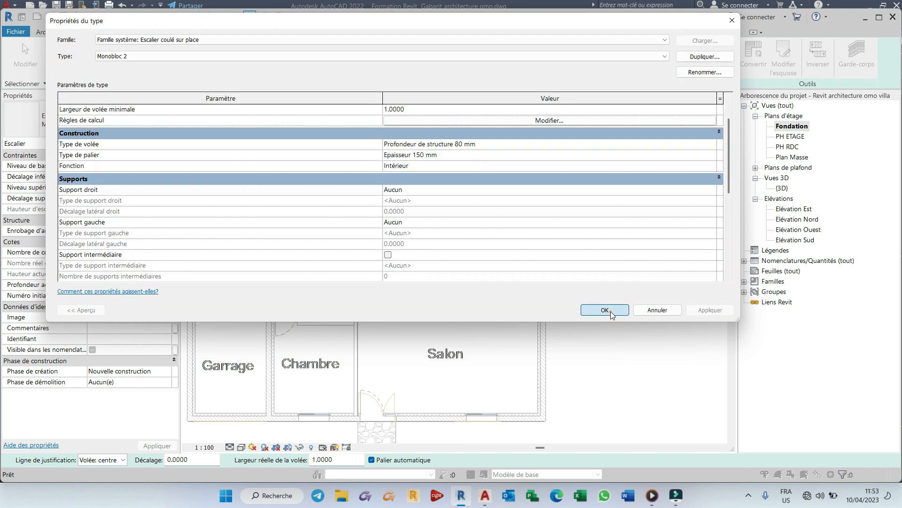
left_click(604, 309)
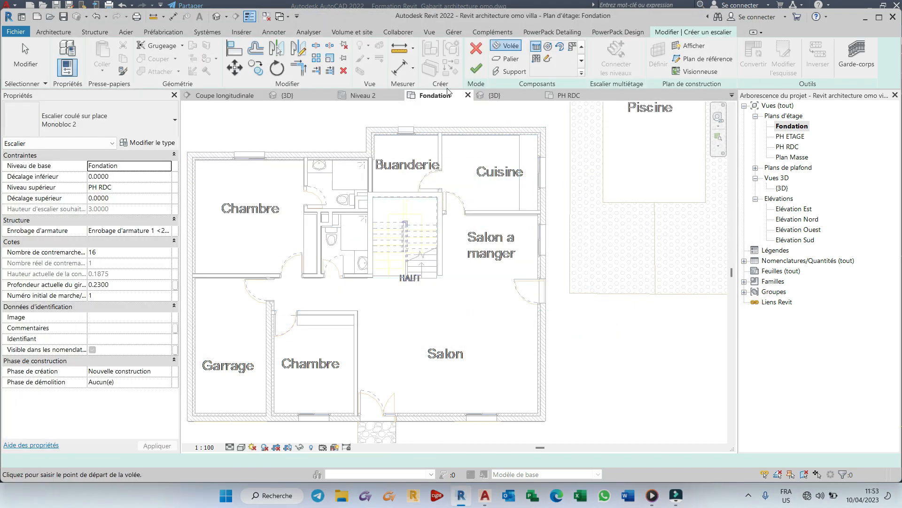
Cancel the new empty stair and leave the stair editing mode
left_click(476, 70)
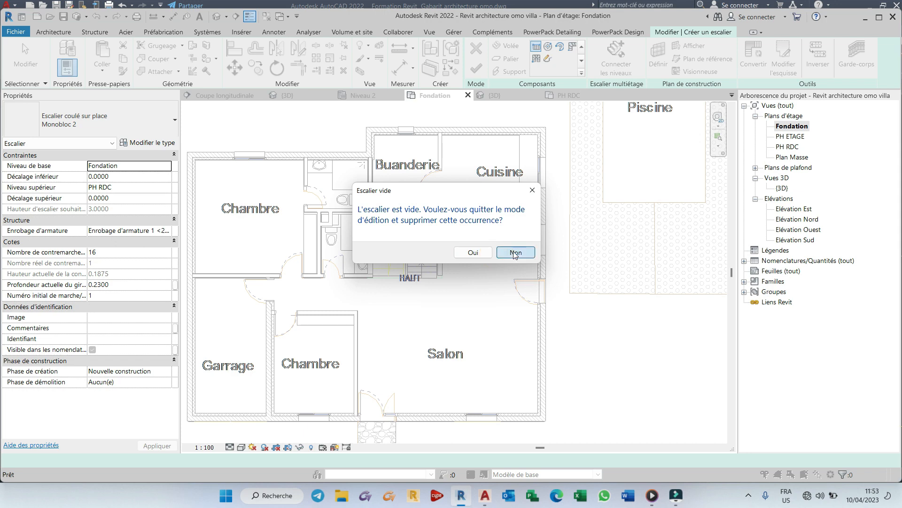
left_click(516, 252)
left_click(474, 47)
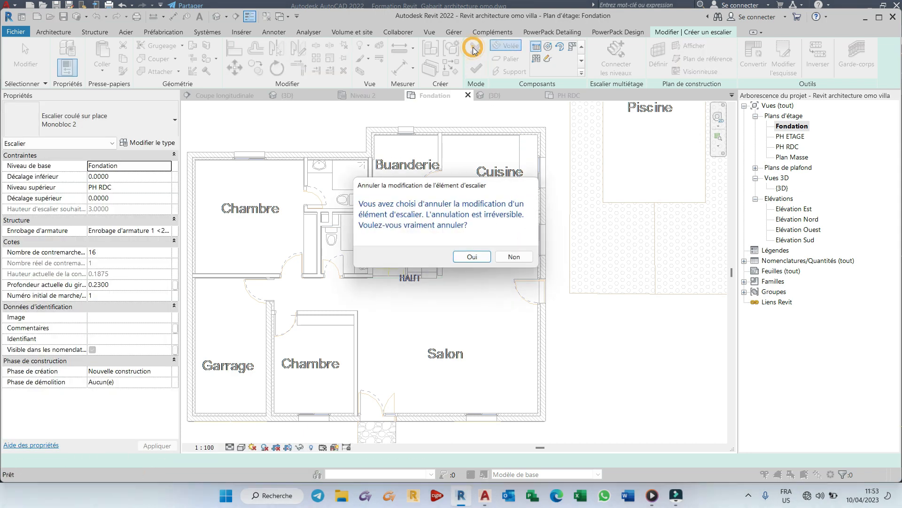
left_click(479, 260)
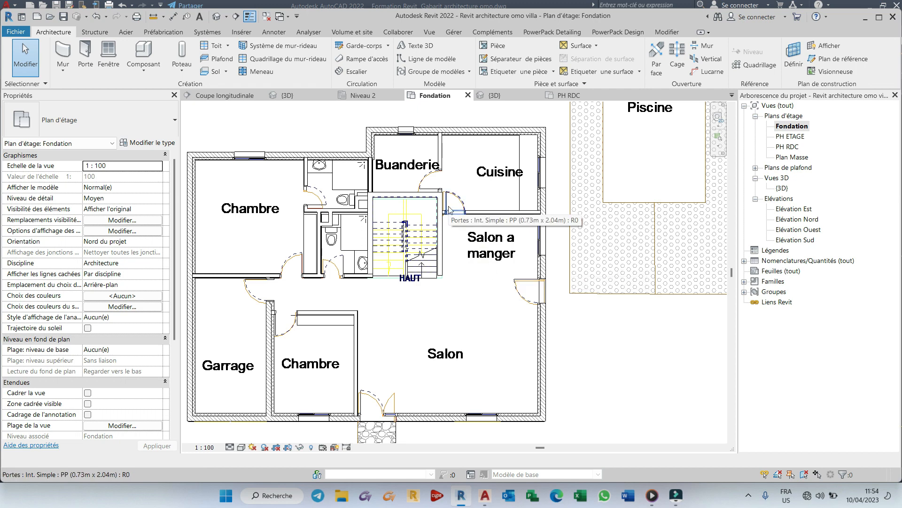
Examine the staircase in the Fondation plan and select it to review its level constraints and riser settings
scroll(417, 226, "up", 2)
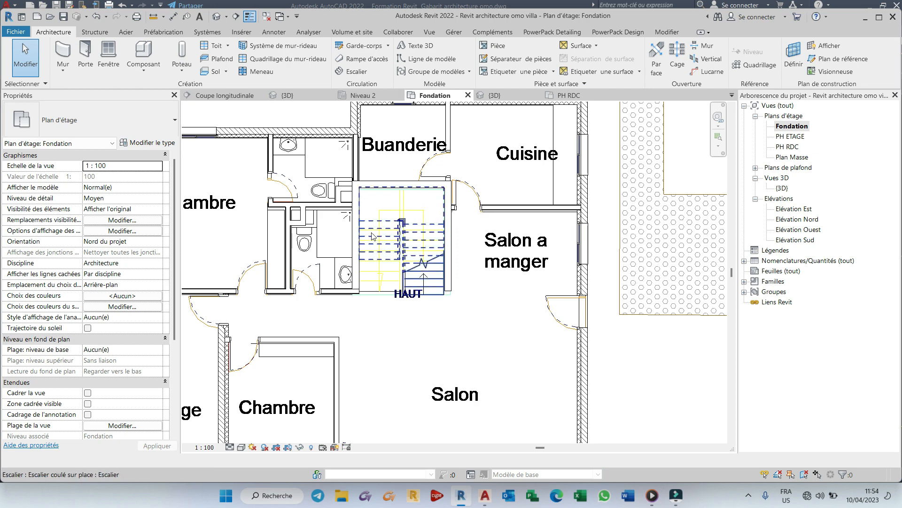
scroll(416, 198, "down", 2)
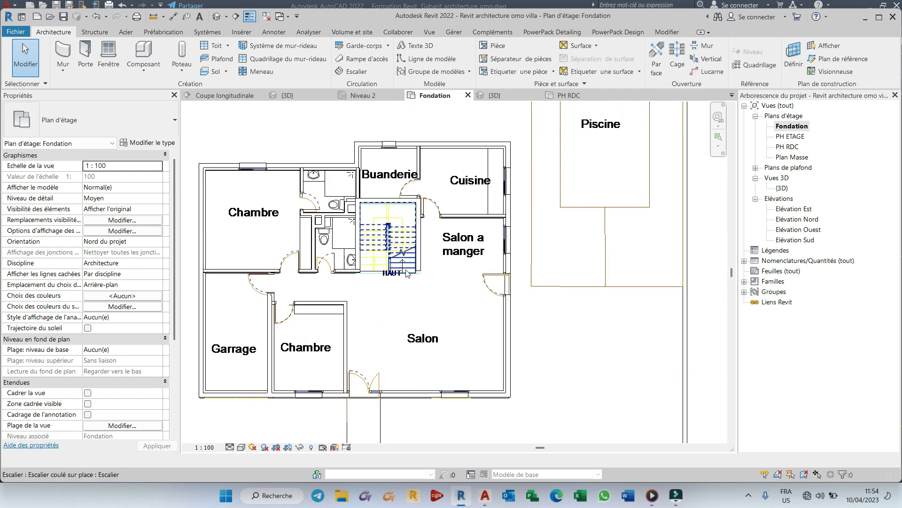
scroll(402, 268, "up", 3)
scroll(405, 268, "up", 1)
scroll(407, 235, "down", 4)
scroll(407, 229, "down", 1)
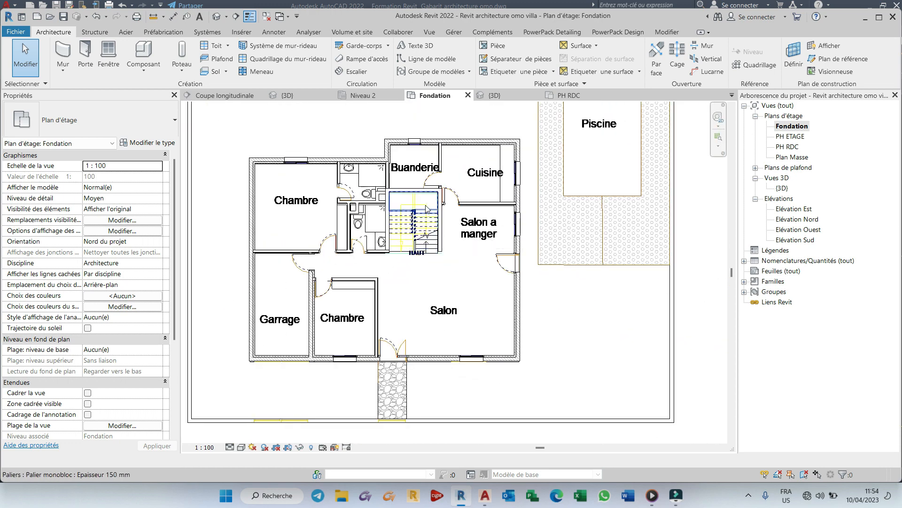
scroll(424, 122, "up", 1)
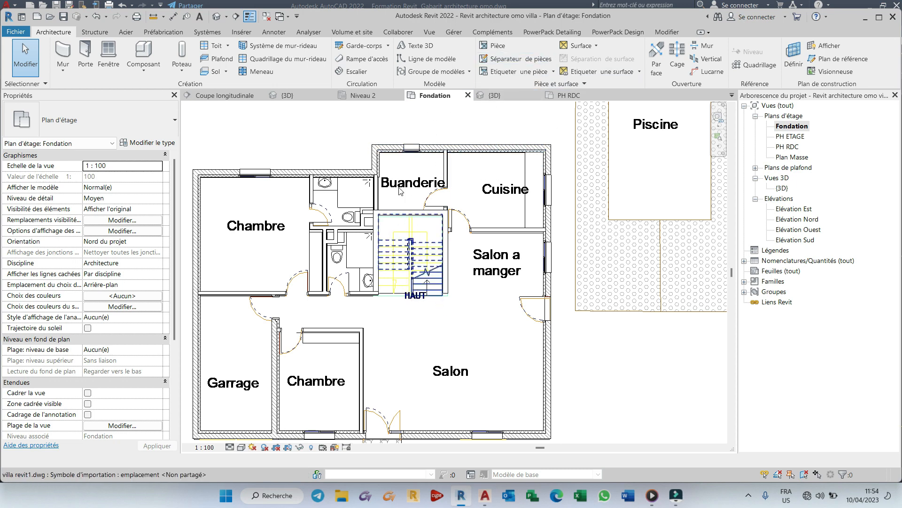
scroll(425, 157, "down", 1)
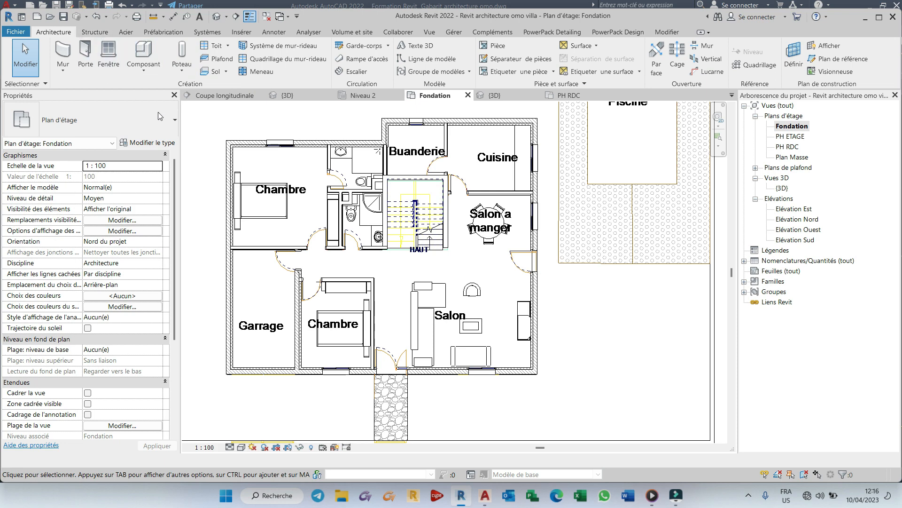
scroll(332, 285, "down", 1)
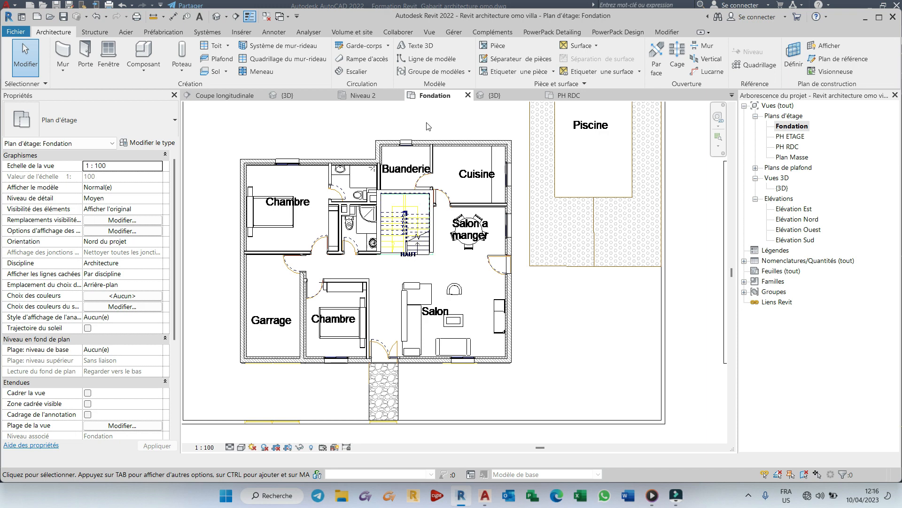
left_click(393, 222)
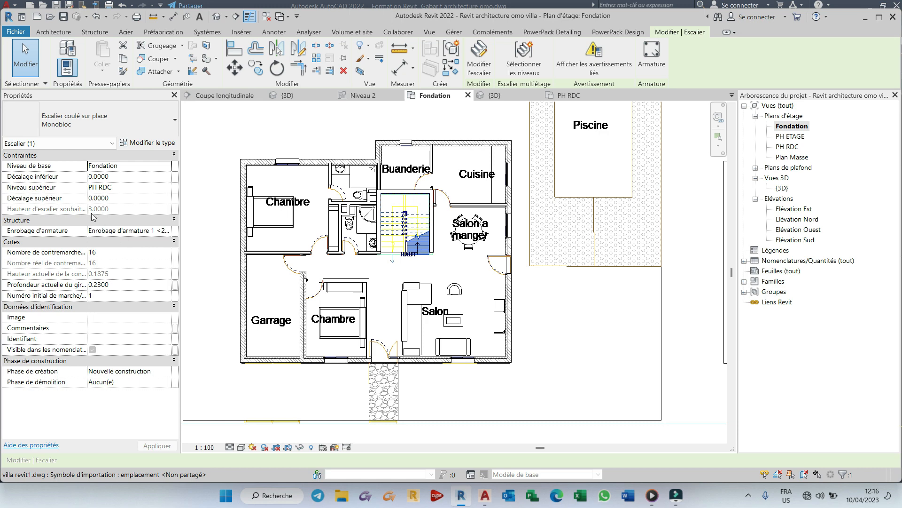
scroll(399, 220, "up", 3)
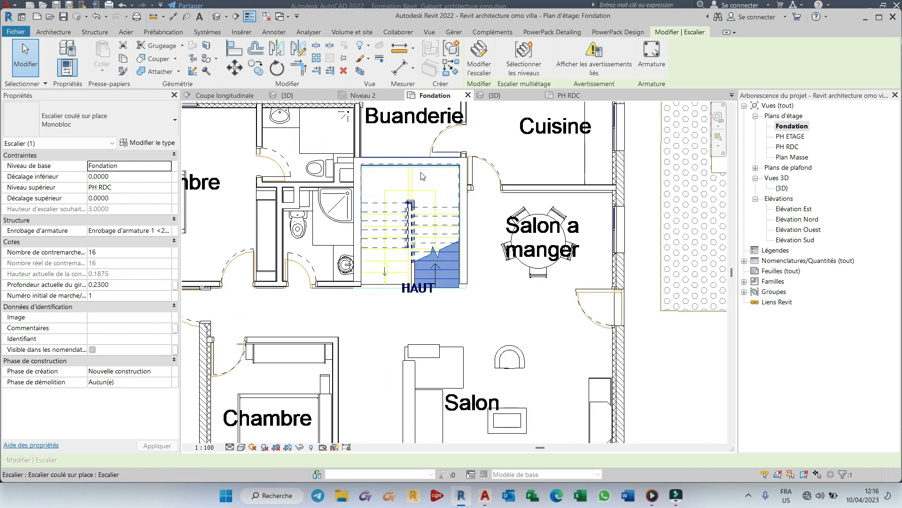
scroll(473, 171, "up", 1)
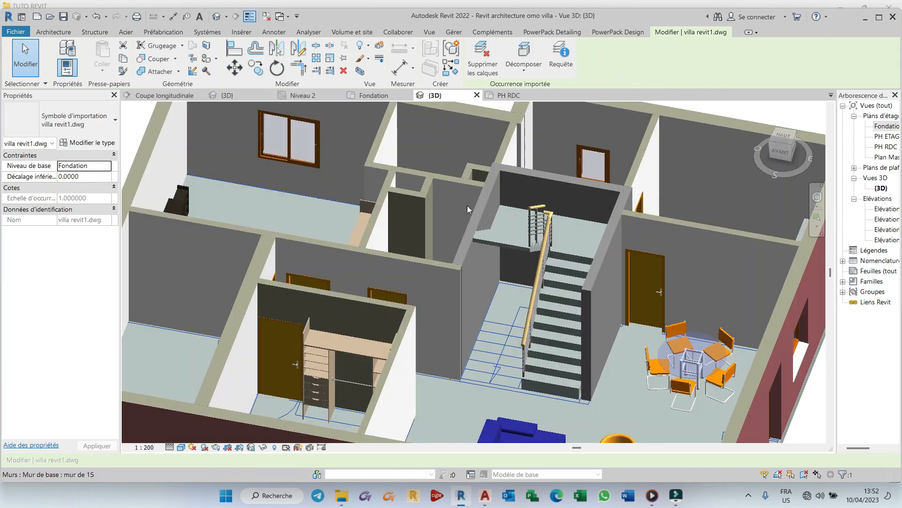
Inspect the staircase and surrounding rooms in the 3D view, including from the top-front edge orientation
scroll(467, 205, "up", 5)
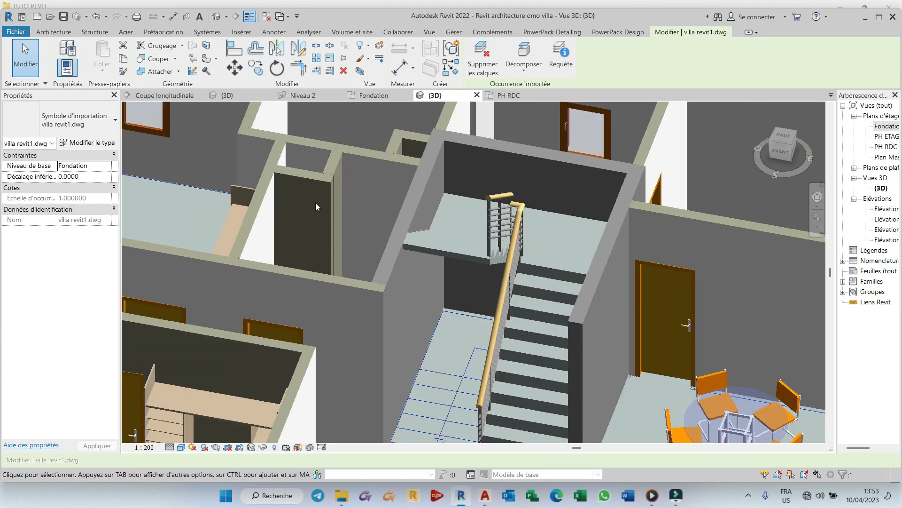
scroll(329, 214, "down", 5)
left_click(781, 144)
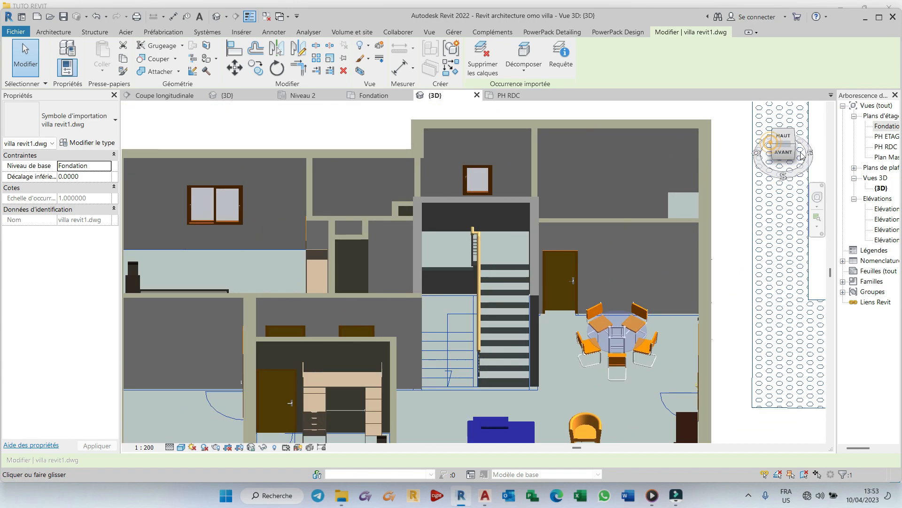
scroll(483, 188, "down", 3)
scroll(456, 296, "up", 3)
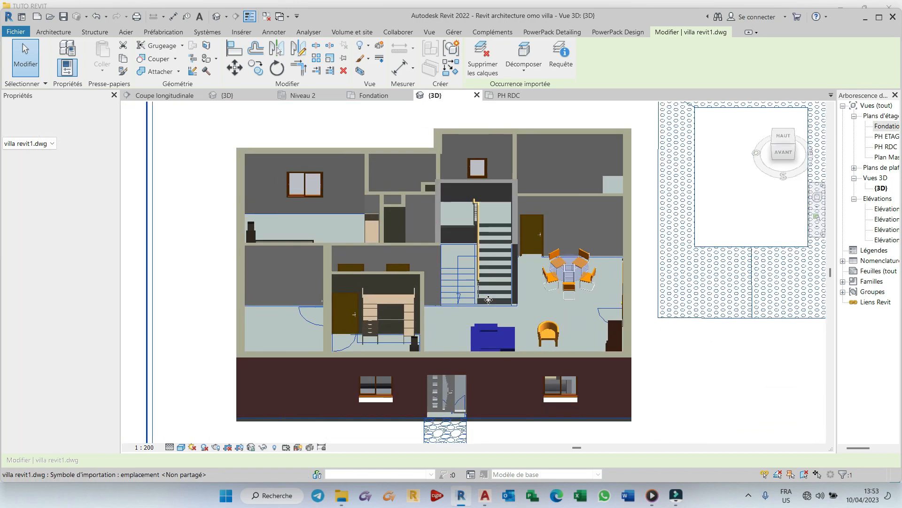
right_click(456, 296)
left_click(702, 256)
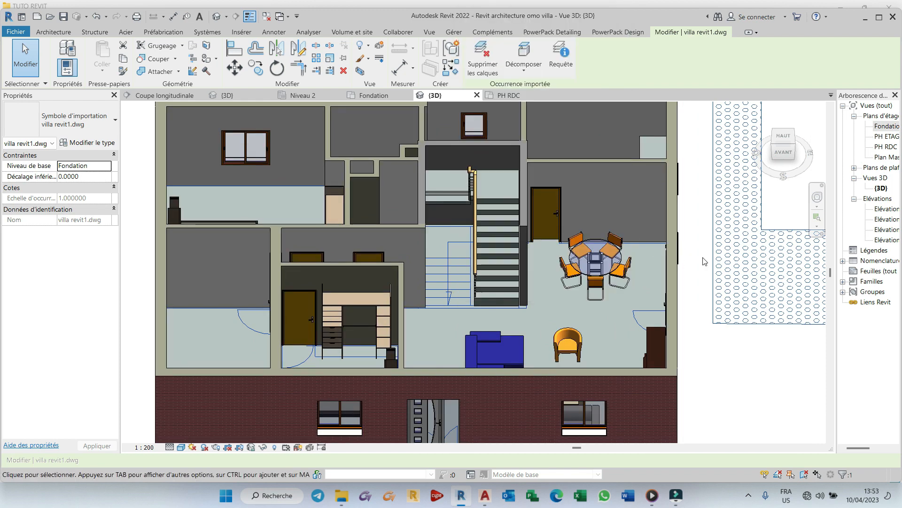
Orbit the 3D view with the steering wheel to inspect the landing and inner railing up close, ending on the whole floor
left_click(820, 196)
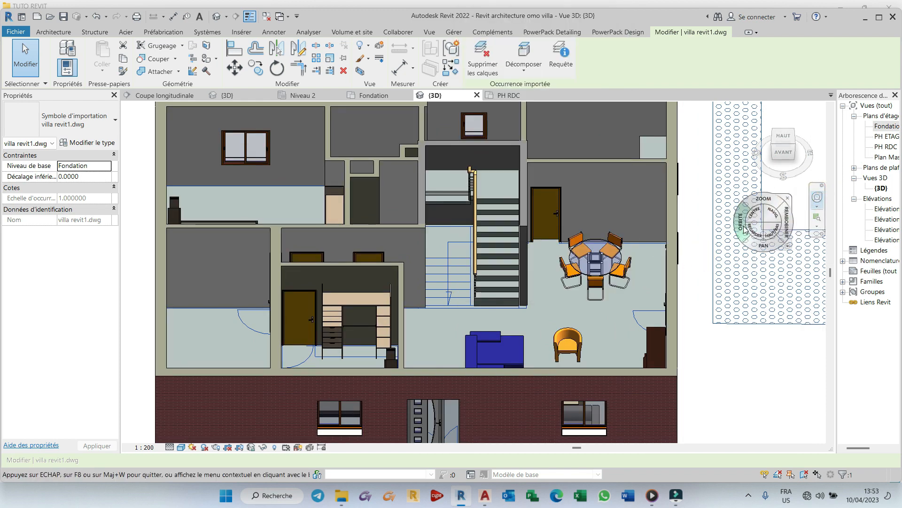
left_click_drag(514, 266, 494, 237)
scroll(521, 118, "up", 4)
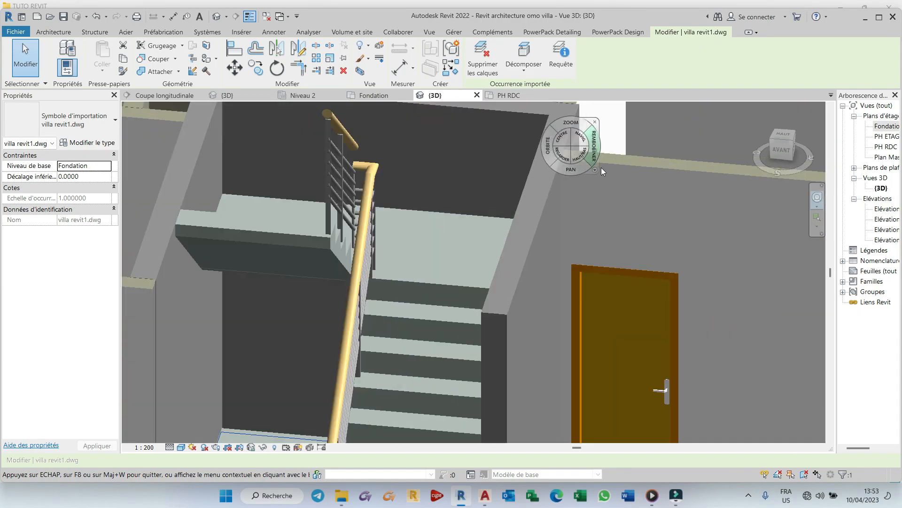
scroll(629, 225, "down", 2)
scroll(618, 252, "down", 5)
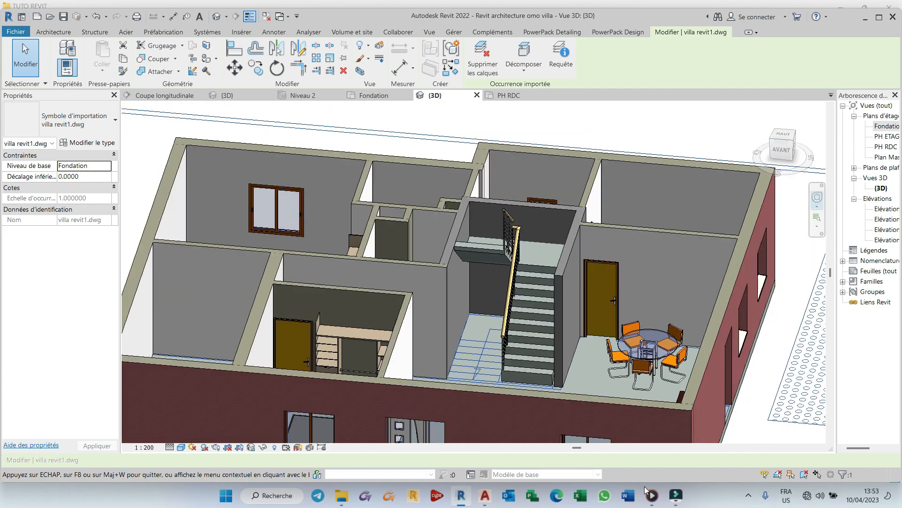